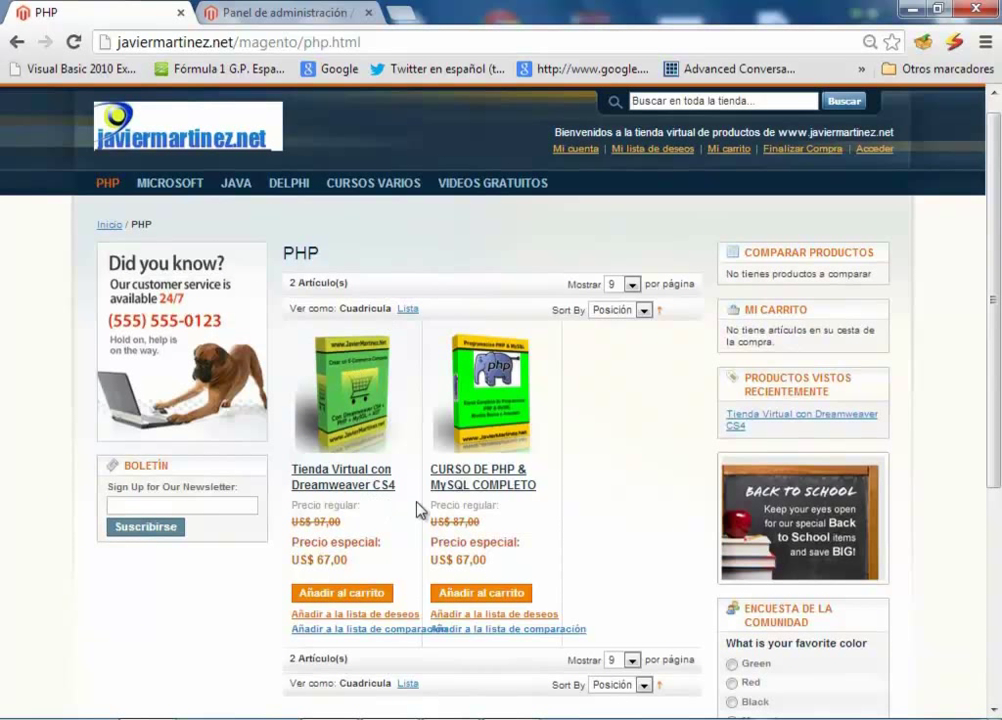
View the Tienda Virtual con Dreamweaver CS4 product page in the storefront and return to the store's home page
{"action": "left_click", "coordinate": [343, 484]}
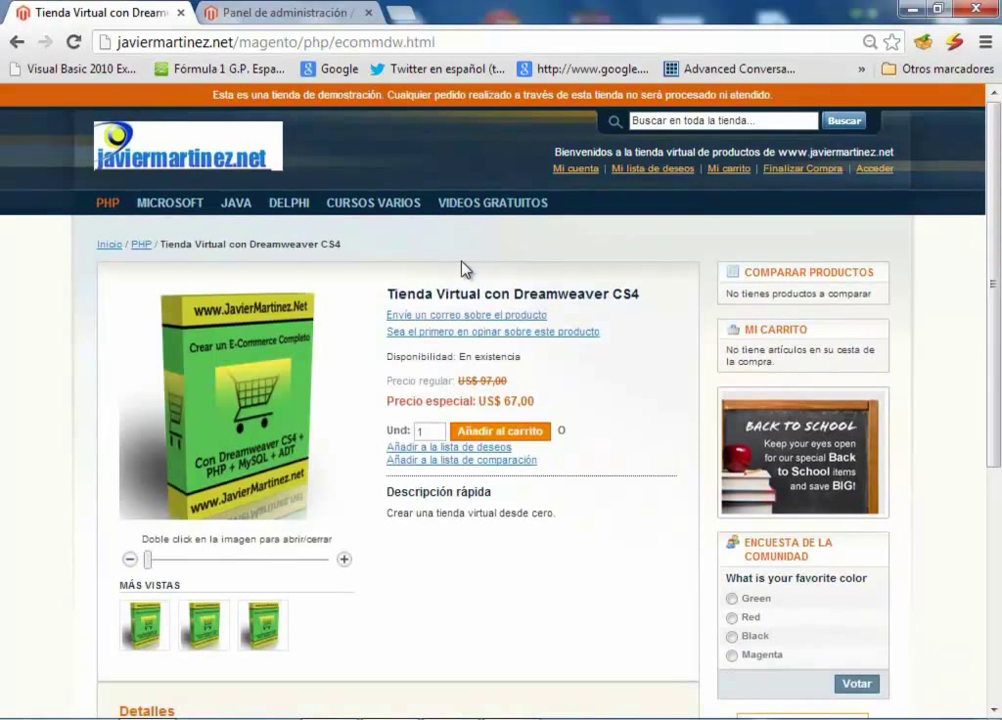
{"action": "left_click", "coordinate": [140, 165]}
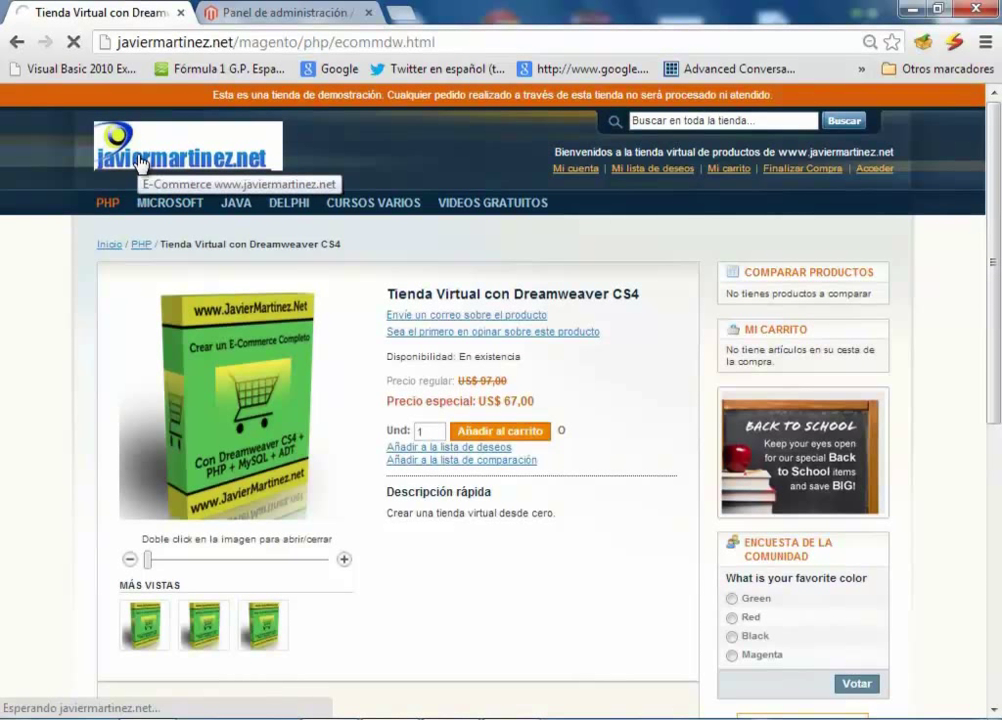
{"action": "left_click", "coordinate": [291, 12]}
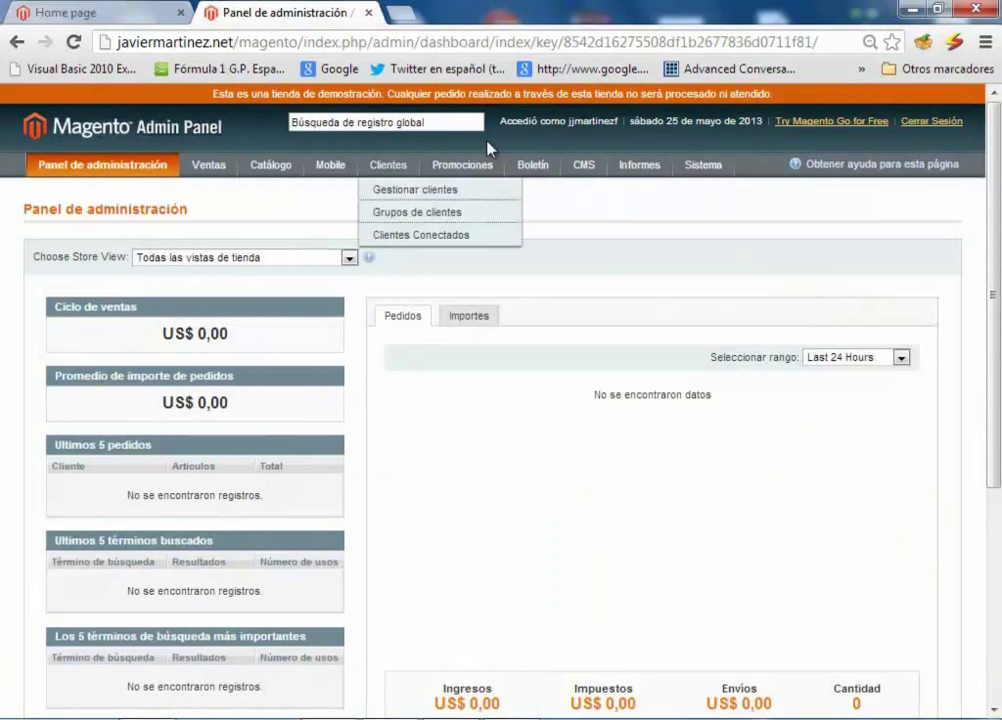
{"action": "left_click_drag", "start_coordinate": [997, 139], "coordinate": [986, 168]}
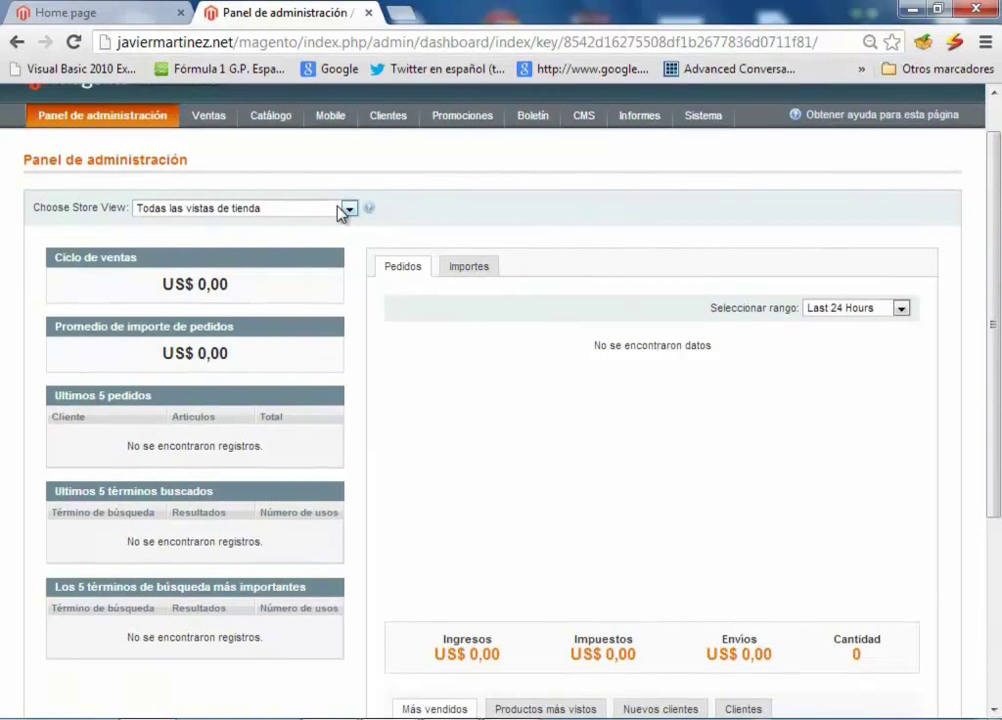
{"action": "left_click", "coordinate": [349, 209]}
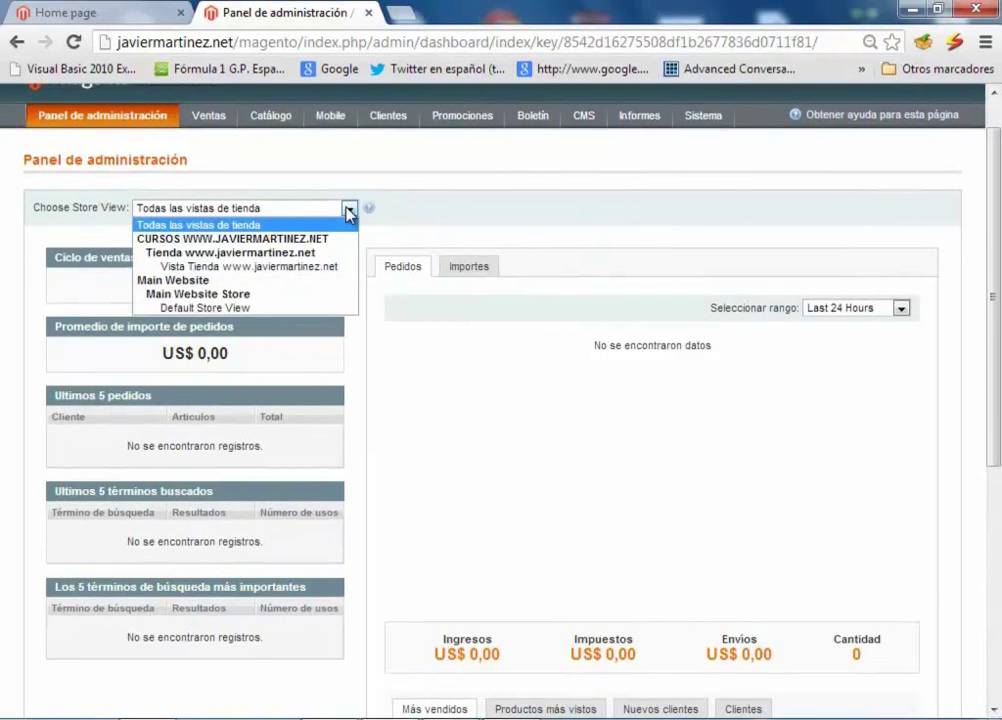
{"action": "left_click", "coordinate": [282, 268]}
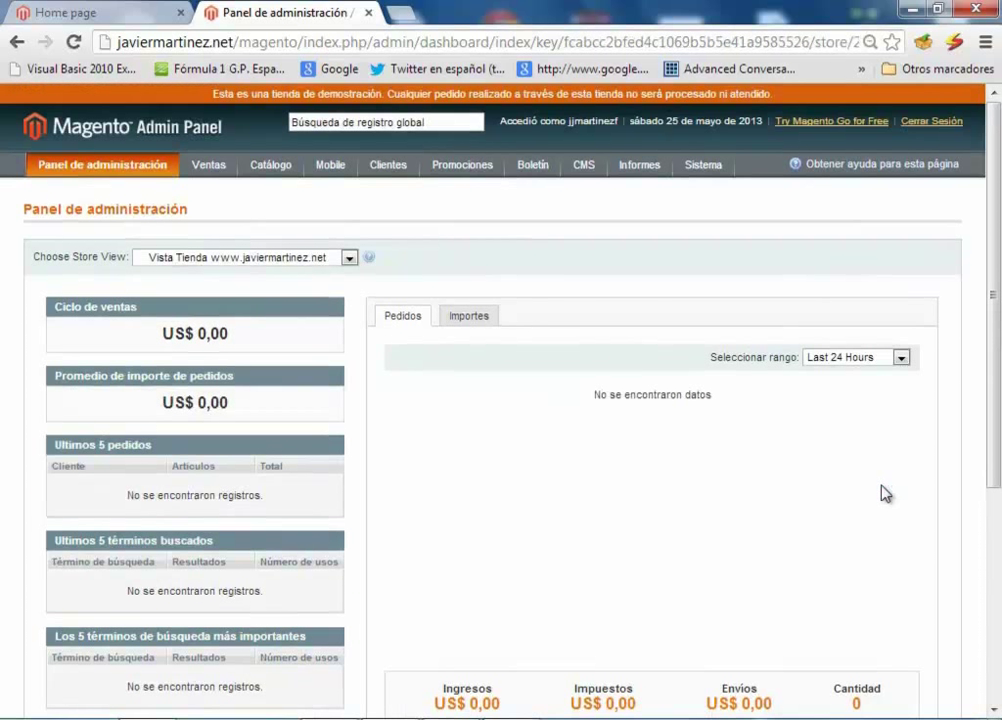
Open the catalogue's product management list and look over the existing products
{"action": "mouse_move", "coordinate": [271, 168]}
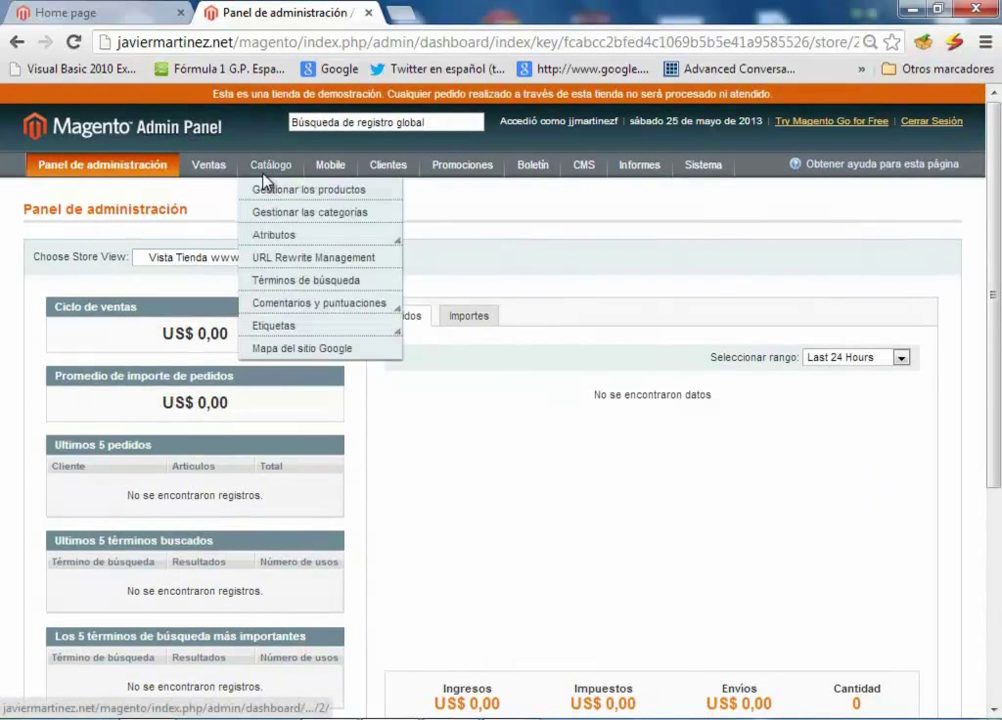
{"action": "left_click", "coordinate": [289, 199]}
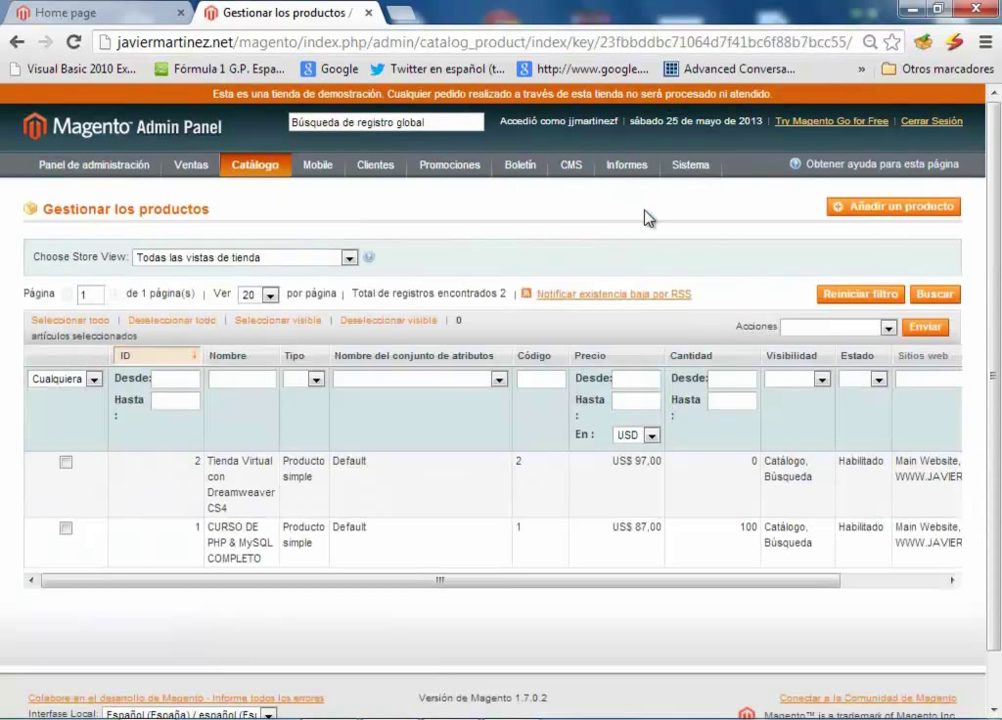
{"action": "left_click_drag", "start_coordinate": [60, 580], "coordinate": [679, 604]}
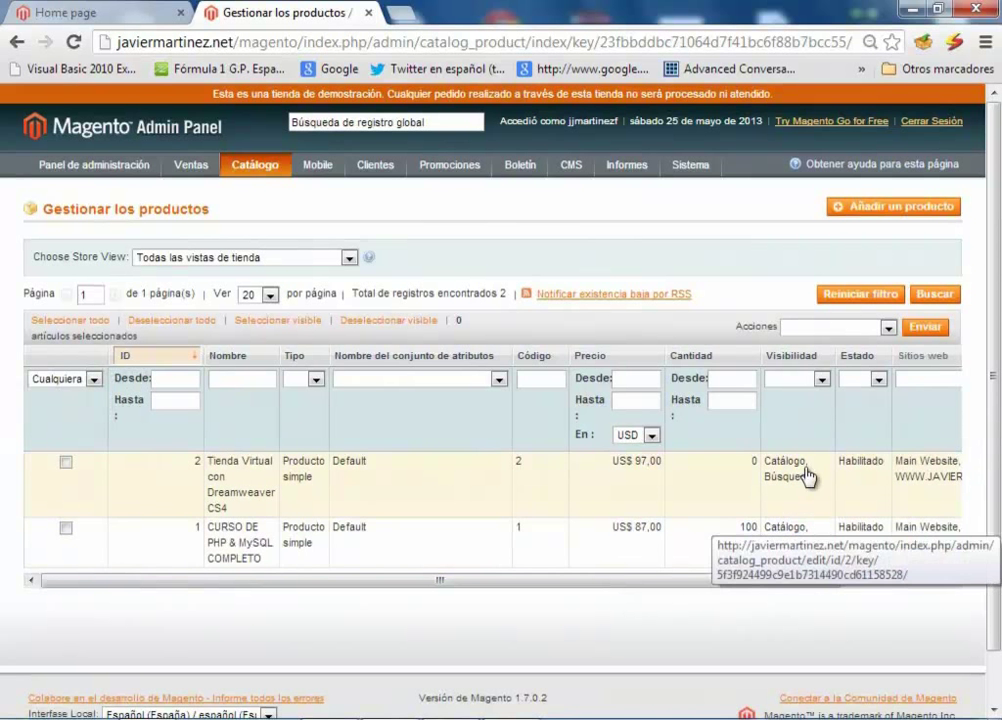
{"action": "mouse_move", "coordinate": [734, 582]}
{"action": "left_mouse_down"}
{"action": "mouse_move", "coordinate": [806, 585]}
{"action": "mouse_move", "coordinate": [716, 586]}
{"action": "left_mouse_up"}
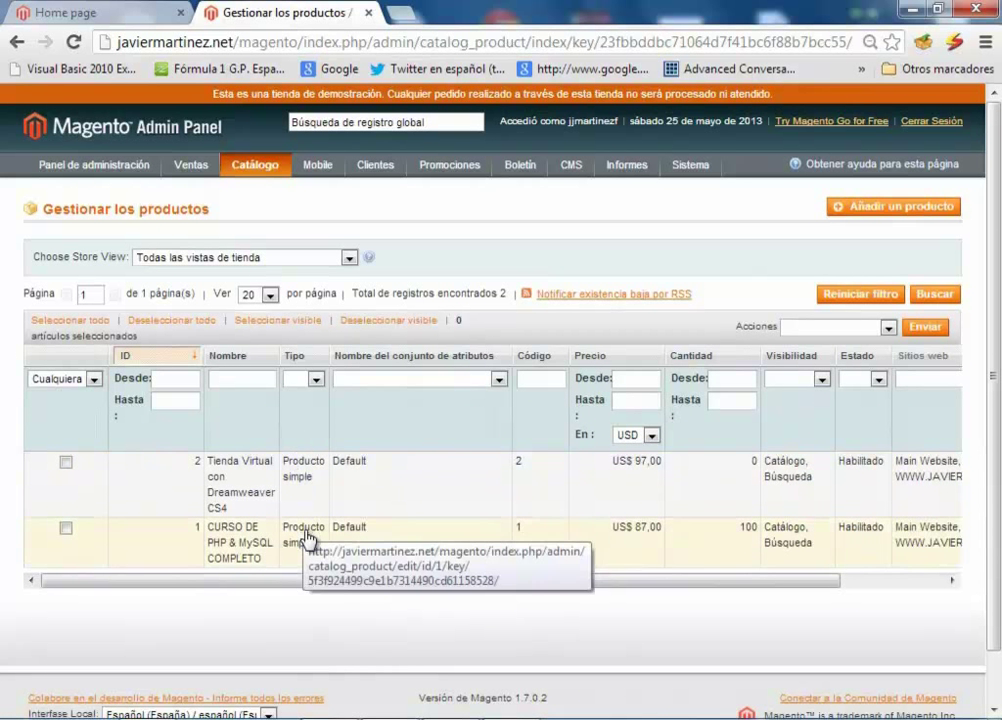
Start a new product with the Default attribute set and the product type Producto agrupado
{"action": "left_click", "coordinate": [881, 210]}
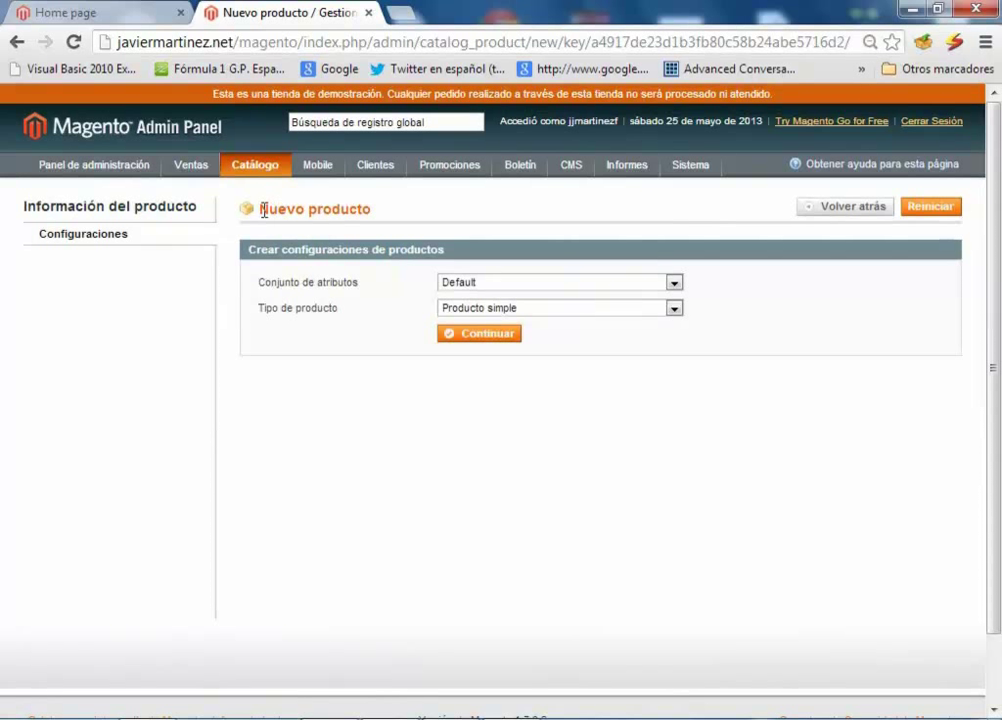
{"action": "left_click_drag", "start_coordinate": [256, 209], "coordinate": [373, 202]}
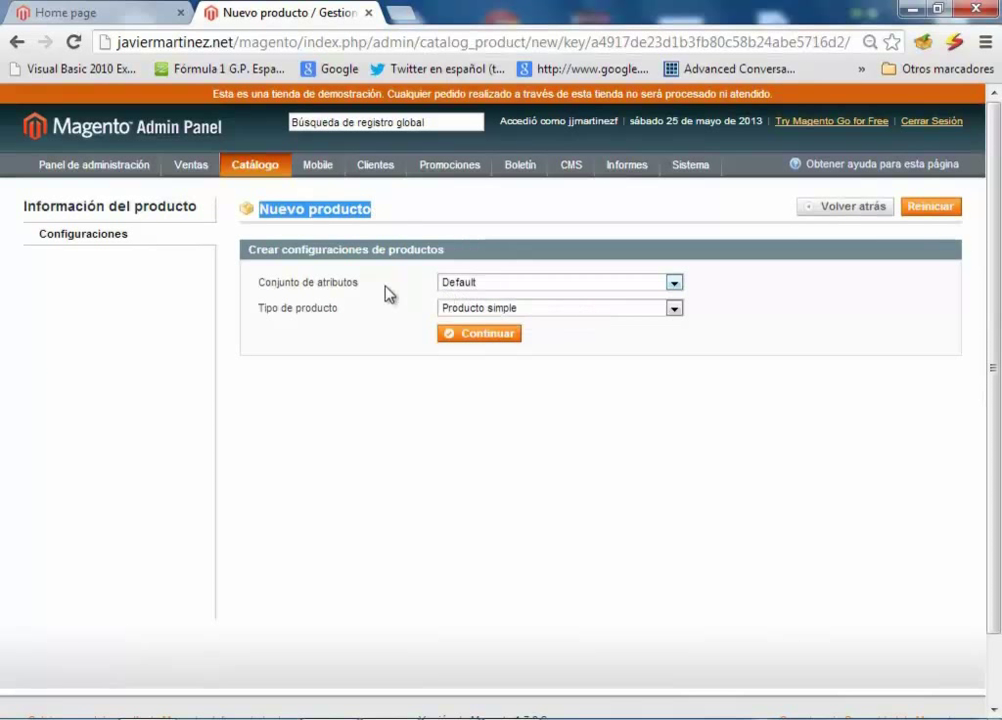
{"action": "left_click_drag", "start_coordinate": [256, 283], "coordinate": [365, 283]}
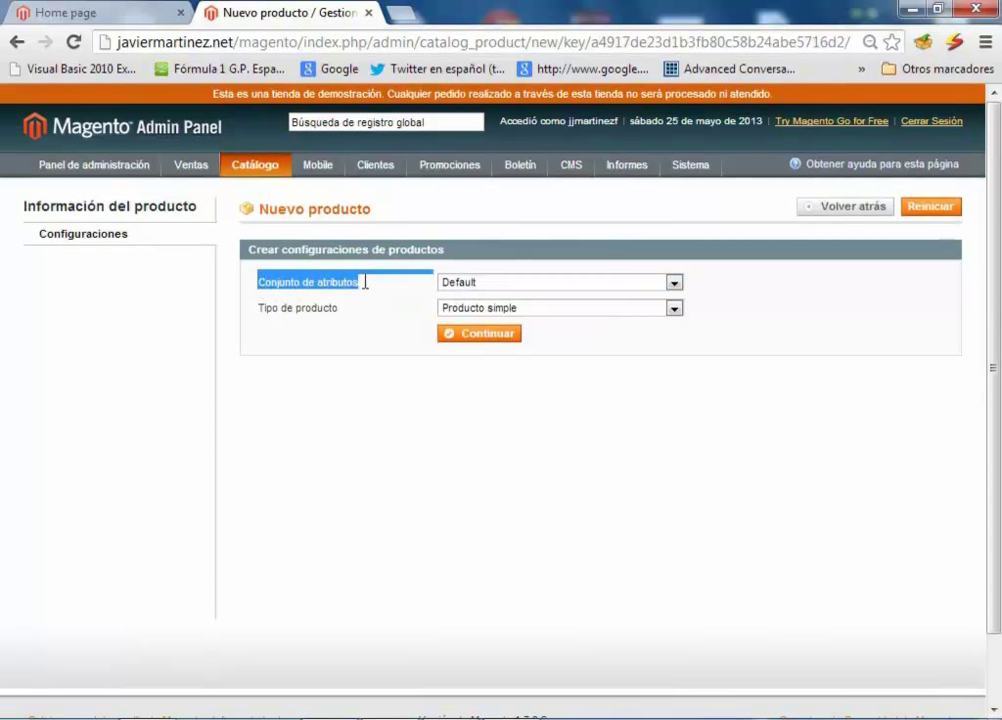
{"action": "left_click", "coordinate": [409, 277]}
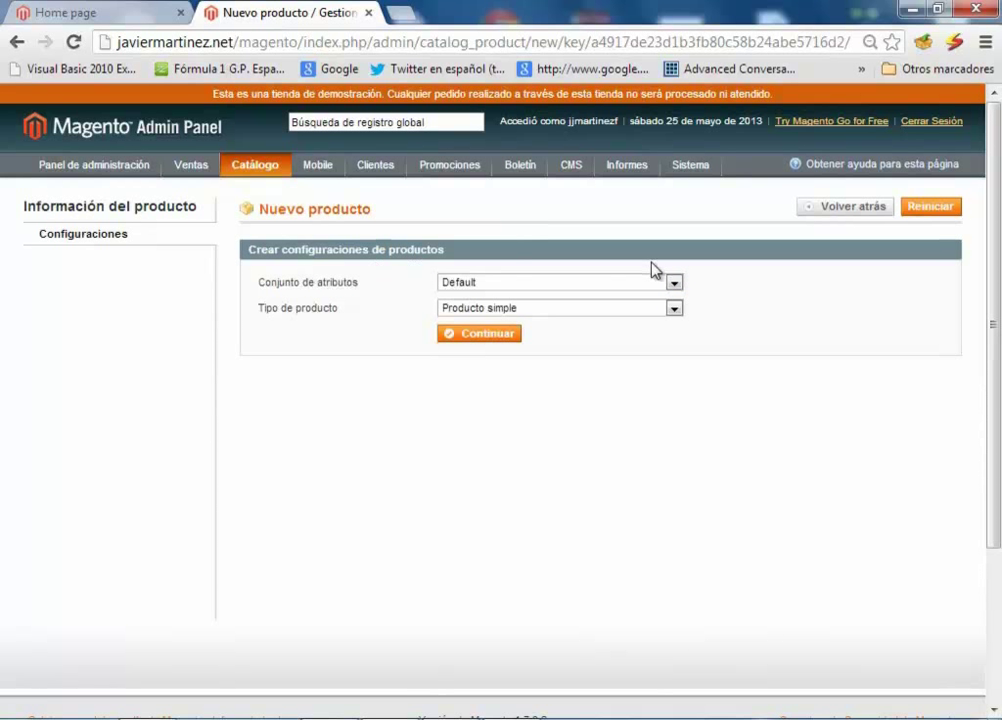
{"action": "left_click", "coordinate": [675, 284]}
{"action": "left_click", "coordinate": [673, 288]}
{"action": "left_click", "coordinate": [673, 310]}
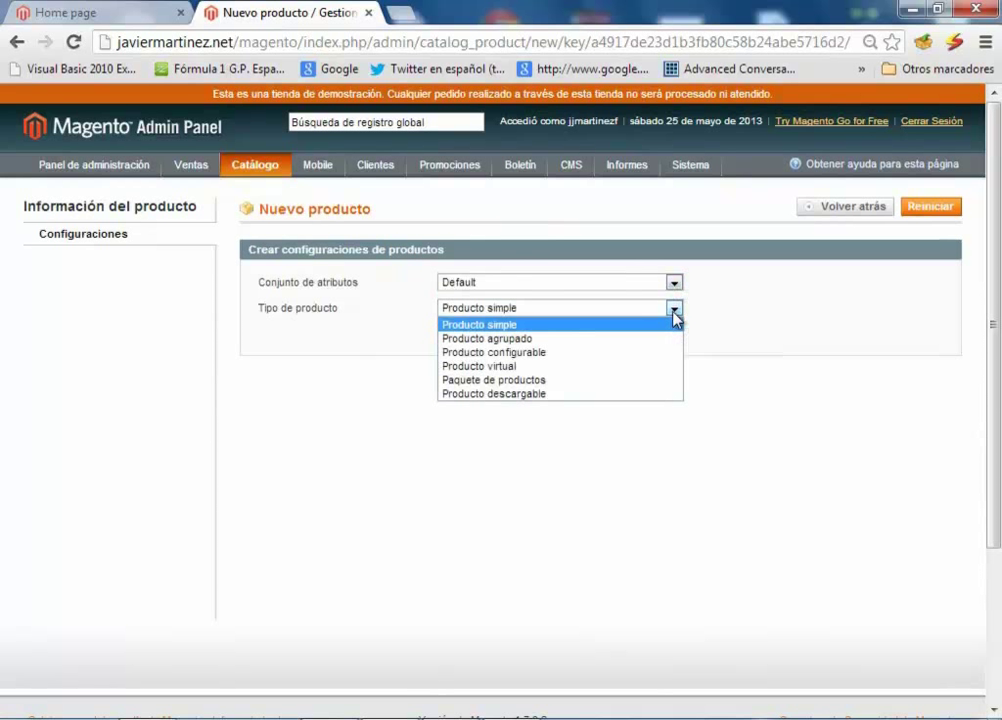
{"action": "left_click", "coordinate": [605, 340]}
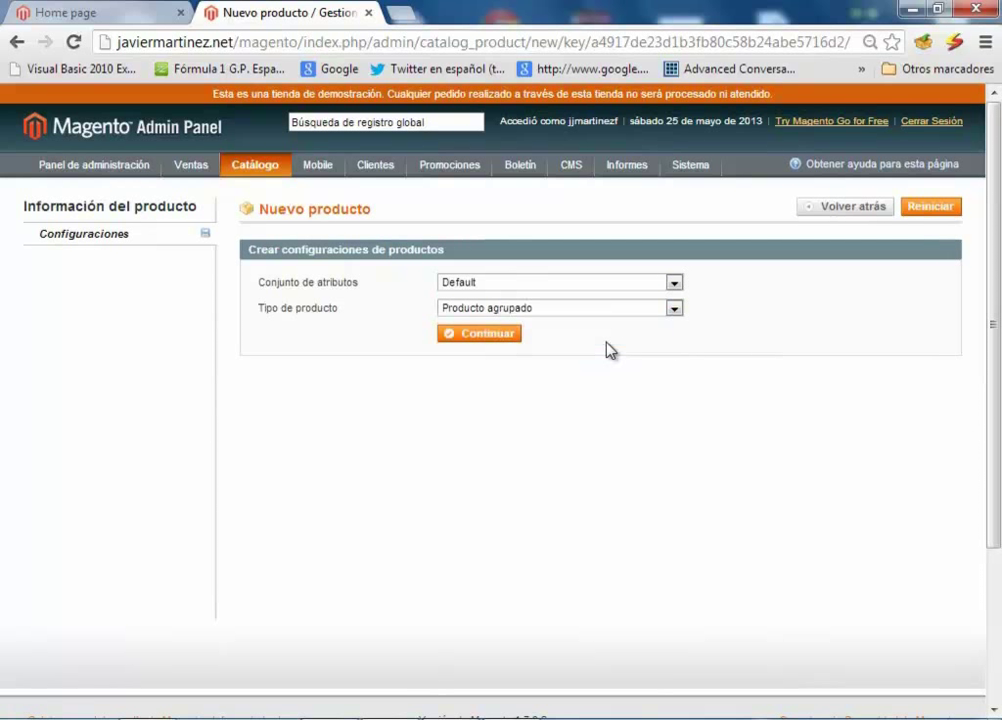
{"action": "left_click", "coordinate": [487, 340]}
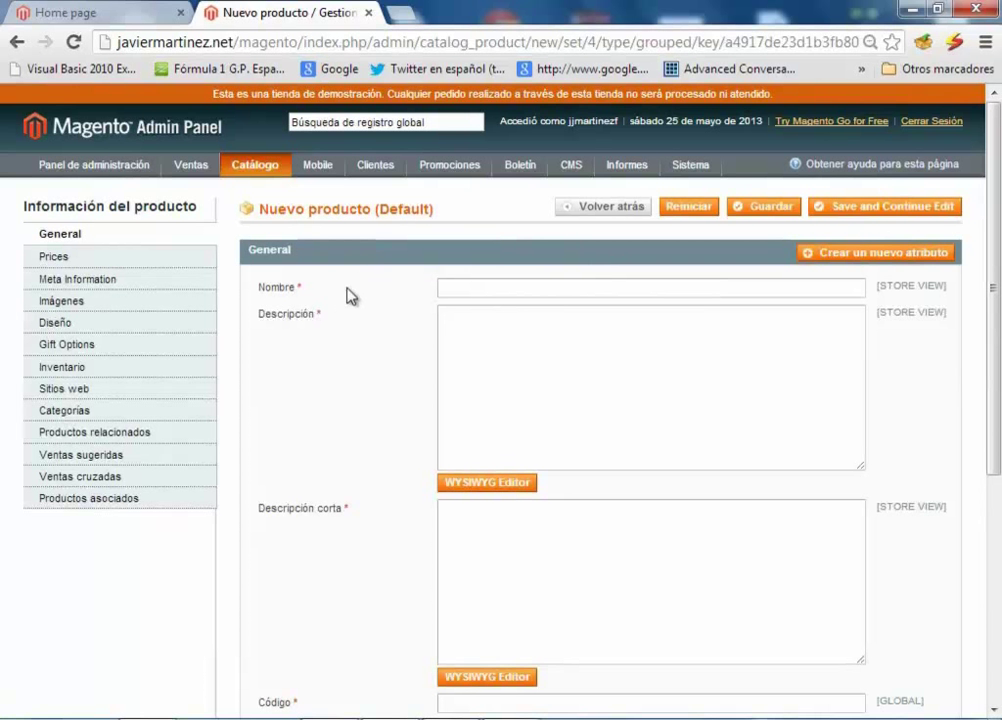
Name the new product "Paquete PHP + Ecommerce con Dreamweaver"
{"action": "mouse_move", "coordinate": [996, 318]}
{"action": "left_mouse_down"}
{"action": "mouse_move", "coordinate": [997, 500]}
{"action": "mouse_move", "coordinate": [995, 318]}
{"action": "left_mouse_up"}
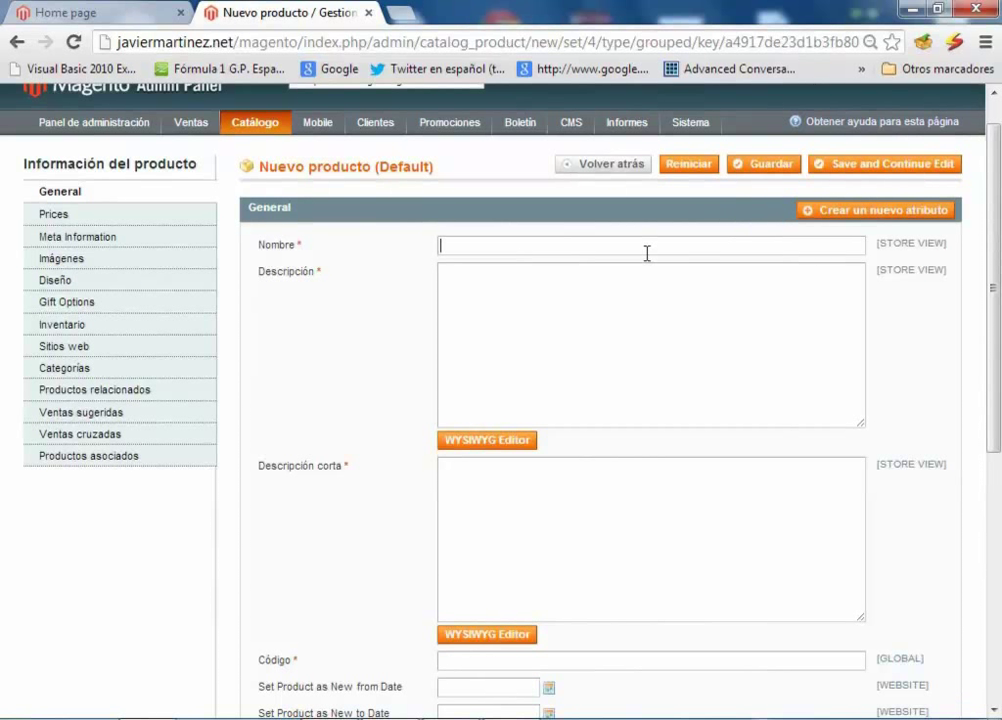
{"action": "type", "text": "Paquete PHP + EC"}
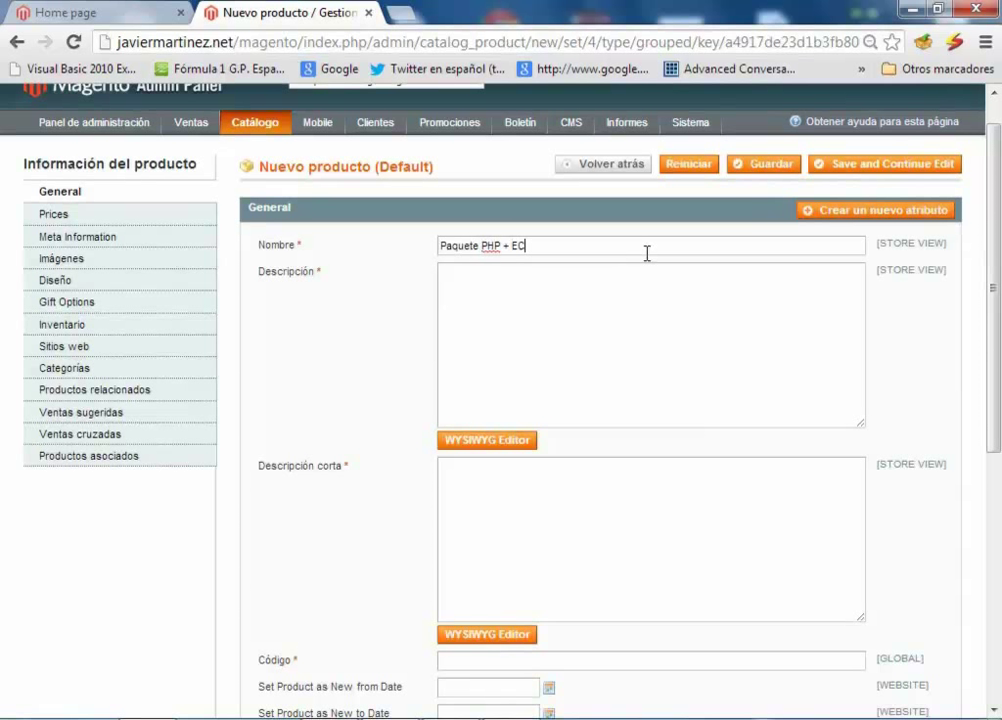
{"action": "type", "text": "commerce con Dream wea"}
{"action": "key", "text": "BackSpace"}
{"action": "key", "text": "BackSpace"}
{"action": "key", "text": "BackSpace"}
{"action": "key", "text": "BackSpace"}
{"action": "type", "text": "weaver"}
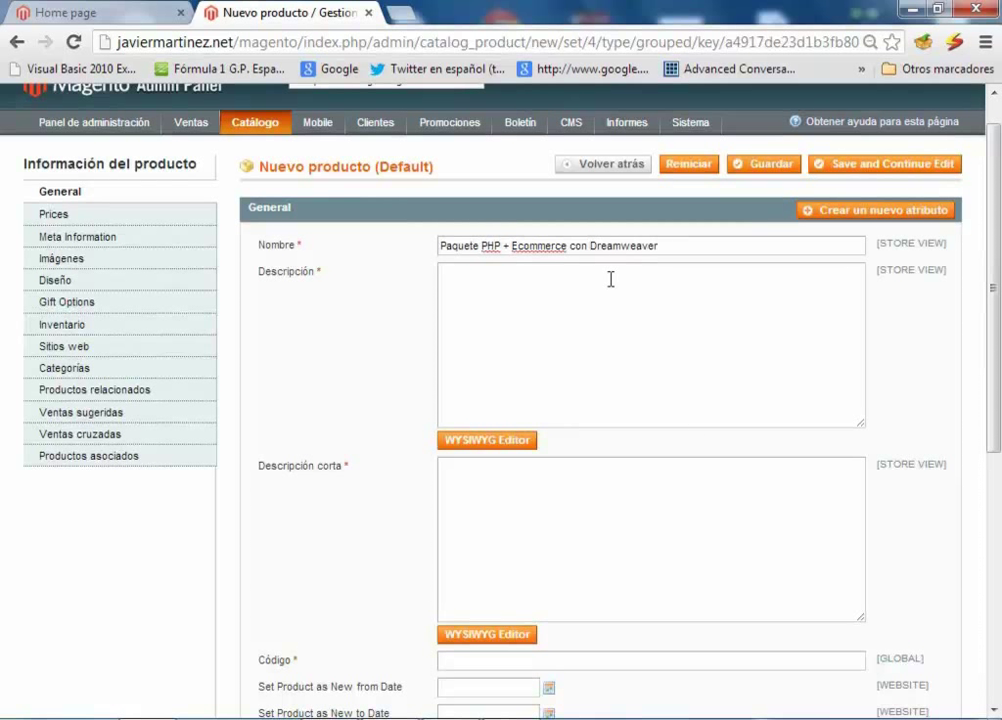
Set the description to "Paquete con el curso completo de Programación con PHP mas Tienda virtual con Dreamweaver."
{"action": "left_click", "coordinate": [556, 288]}
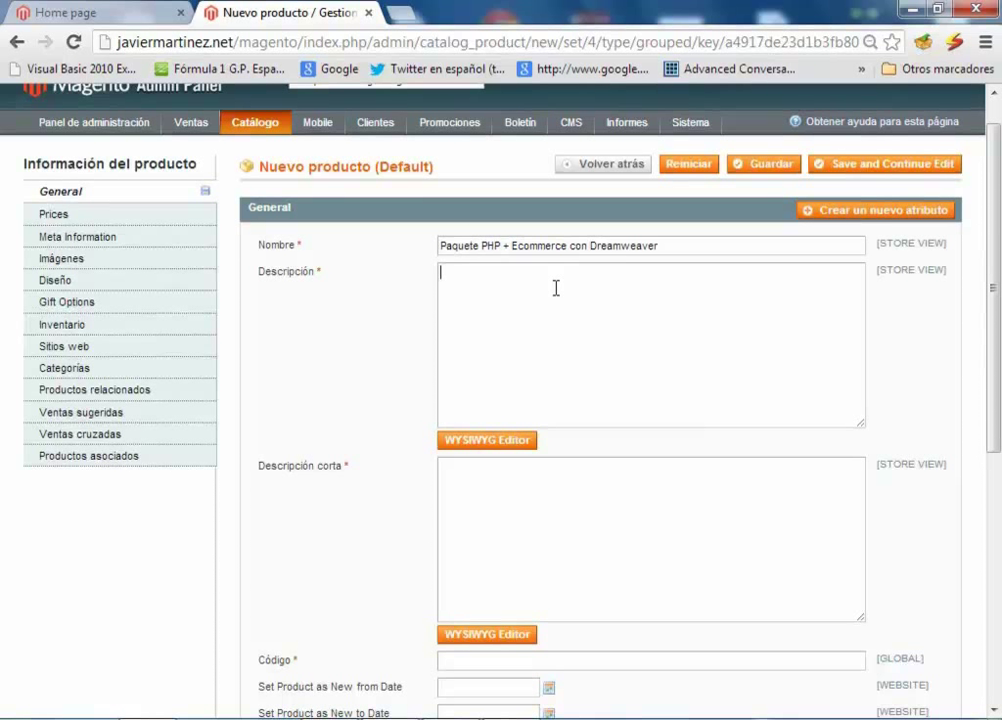
{"action": "type", "text": "Paquete con el curso co"}
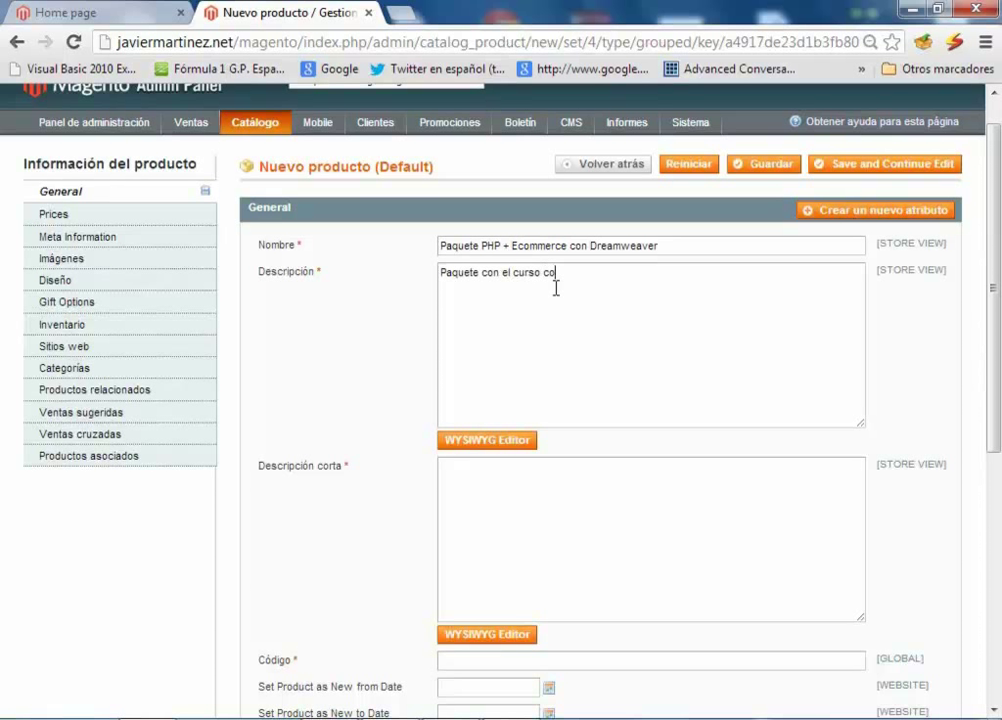
{"action": "type", "text": "mpleto de Programación con PHP"}
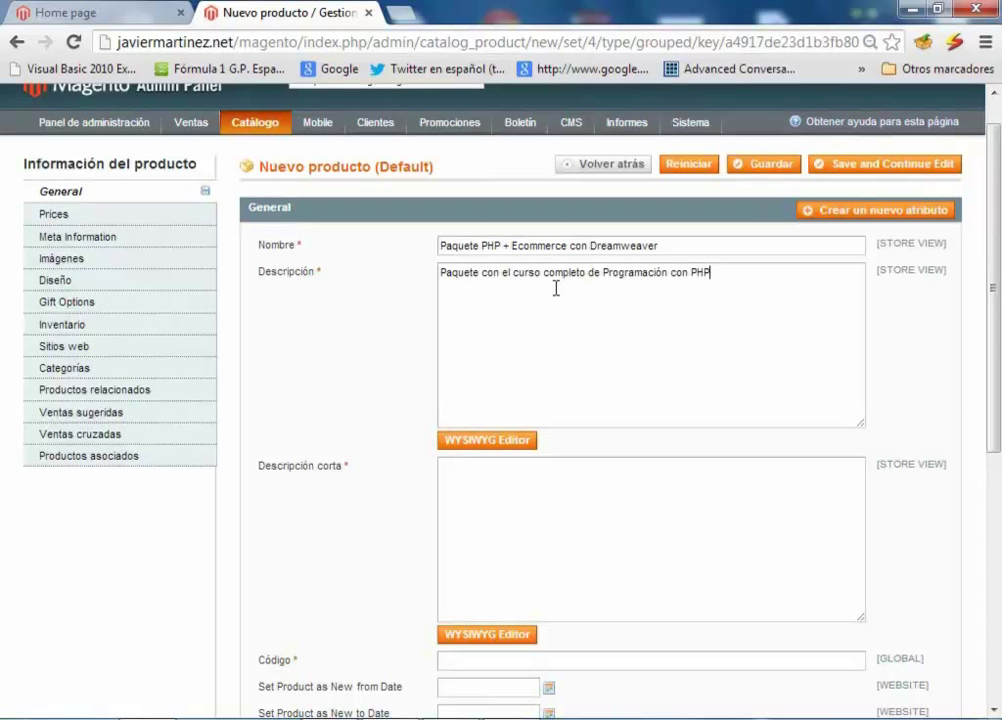
{"action": "type", "text": " y"}
{"action": "type", "text": " e"}
{"action": "key", "text": "BackSpace"}
{"action": "key", "text": "BackSpace"}
{"action": "type", "text": "mas Tienda V"}
{"action": "key", "text": "BackSpace"}
{"action": "type", "text": "virtua"}
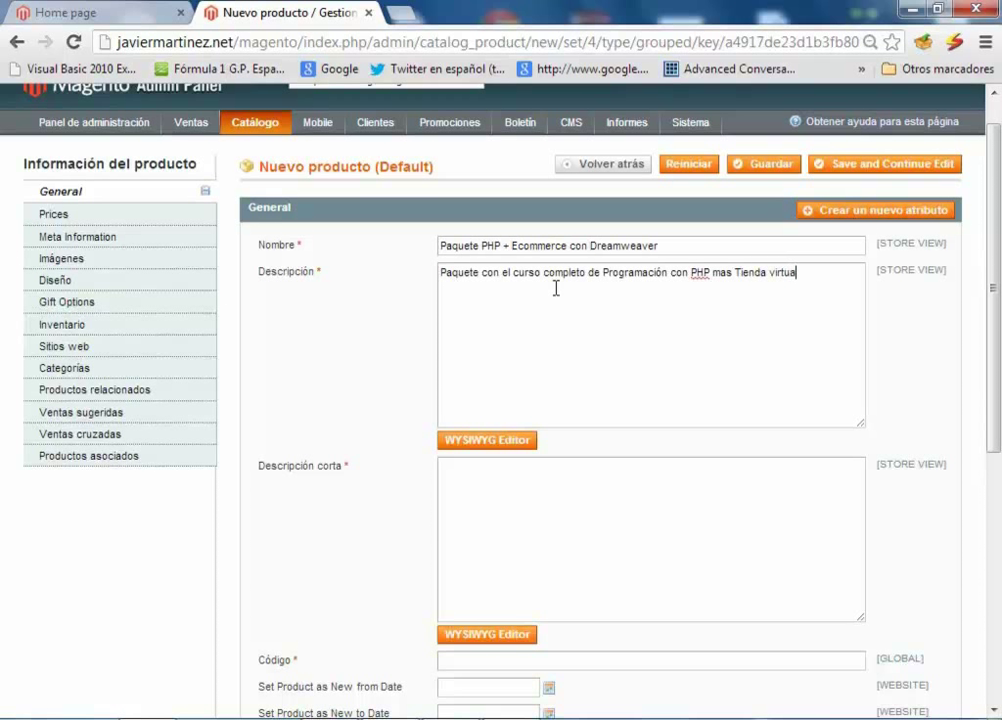
{"action": "type", "text": "l con Dreamweaver"}
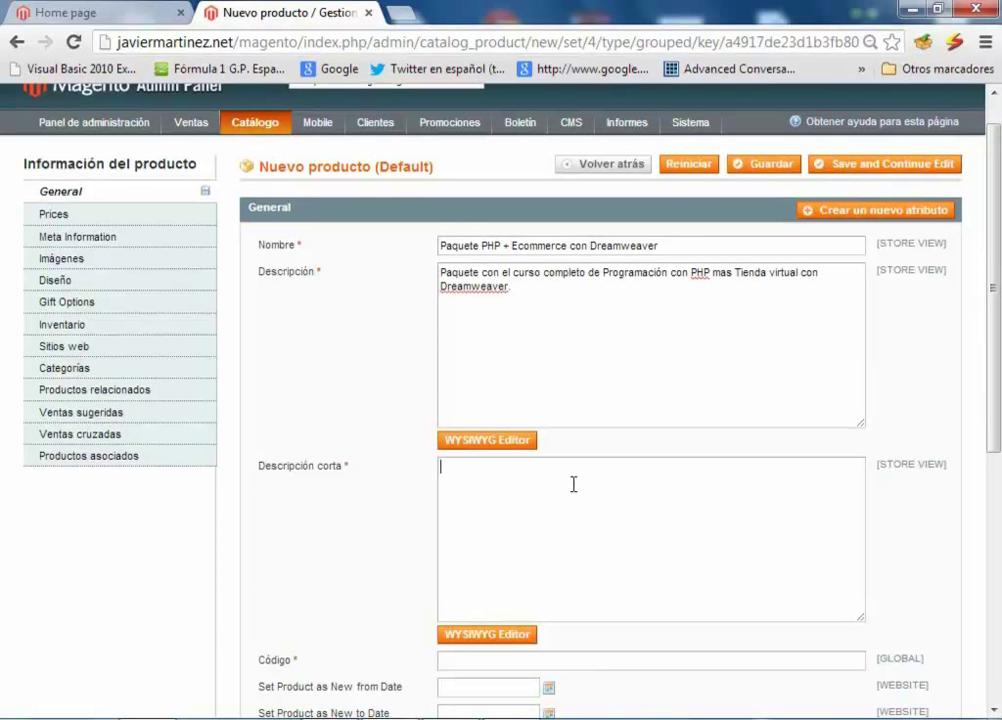
Enter the short description "Obtenga ambos cursos por un precio especial." and set the product code to 3
{"action": "type", "text": "Obtenga ambos cursos por un precio especial."}
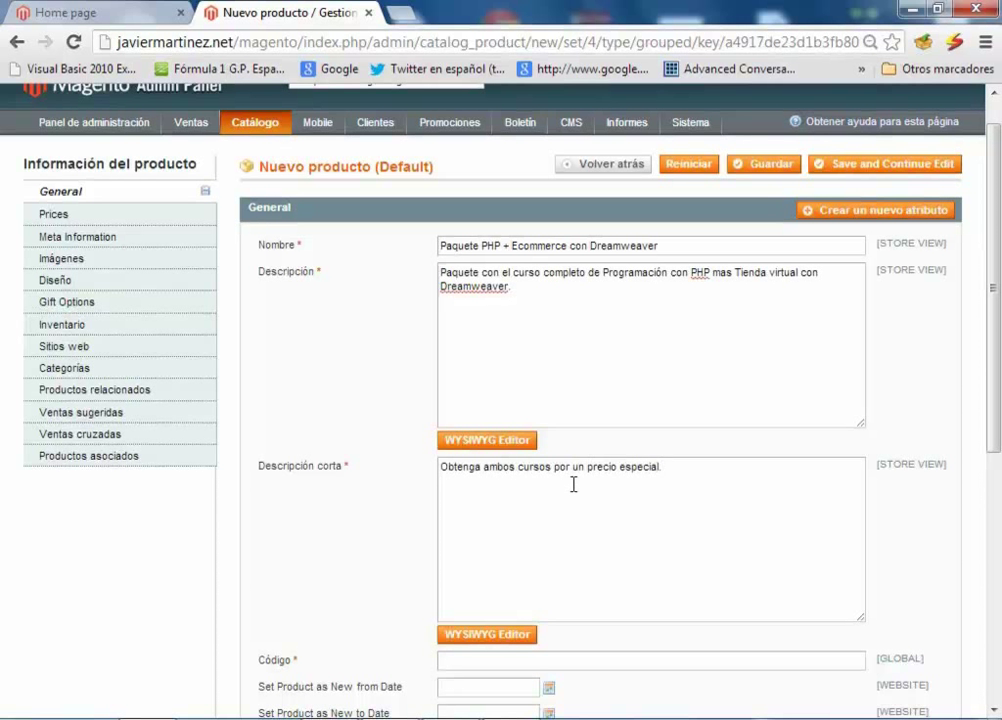
{"action": "left_click_drag", "start_coordinate": [995, 353], "coordinate": [995, 523]}
{"action": "left_click", "coordinate": [524, 390]}
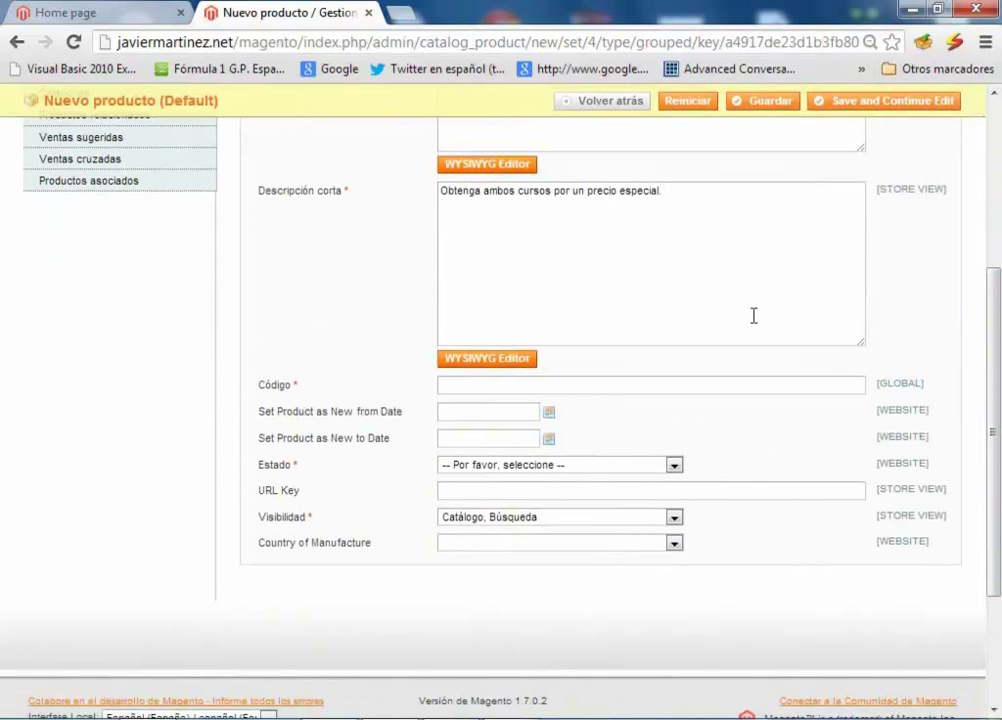
{"action": "type", "text": "3"}
Mark the product as new from 25/05/2013 to 31/05/2013
{"action": "left_click", "coordinate": [550, 414]}
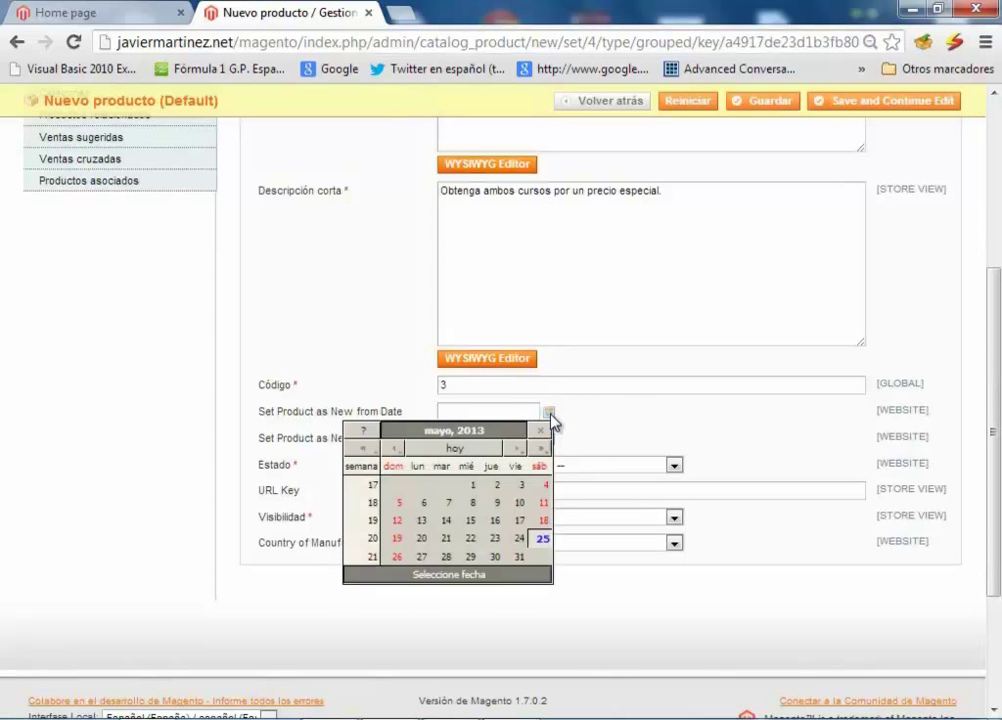
{"action": "left_click", "coordinate": [544, 533]}
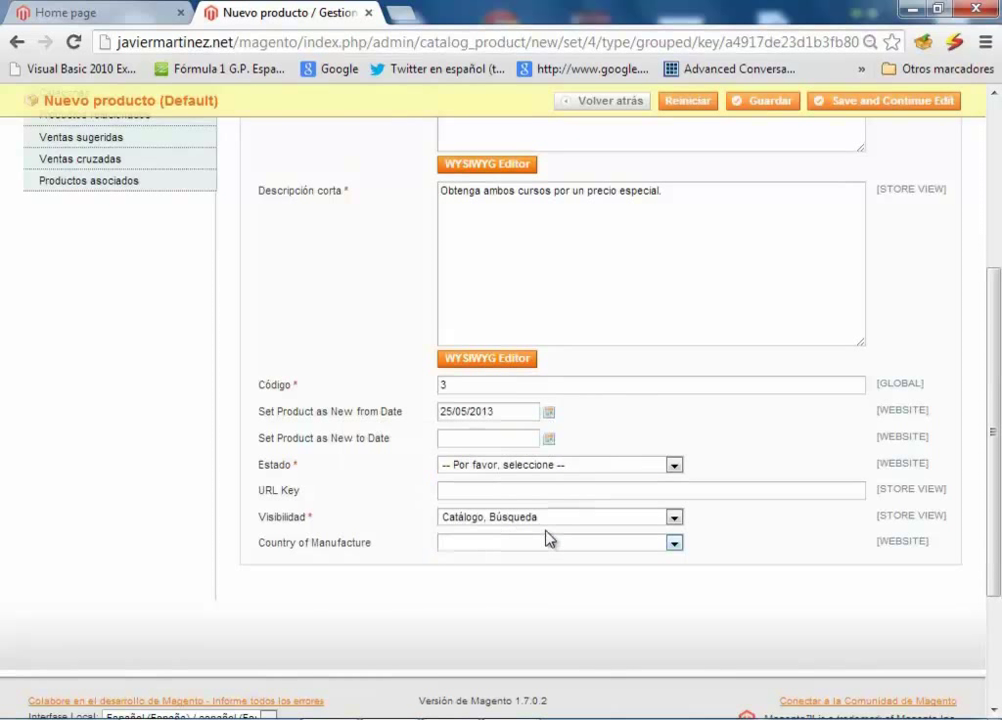
{"action": "left_click", "coordinate": [548, 440]}
{"action": "left_click", "coordinate": [527, 585]}
{"action": "scroll", "coordinate": [950, 170], "scroll_direction": "up", "scroll_amount": 3}
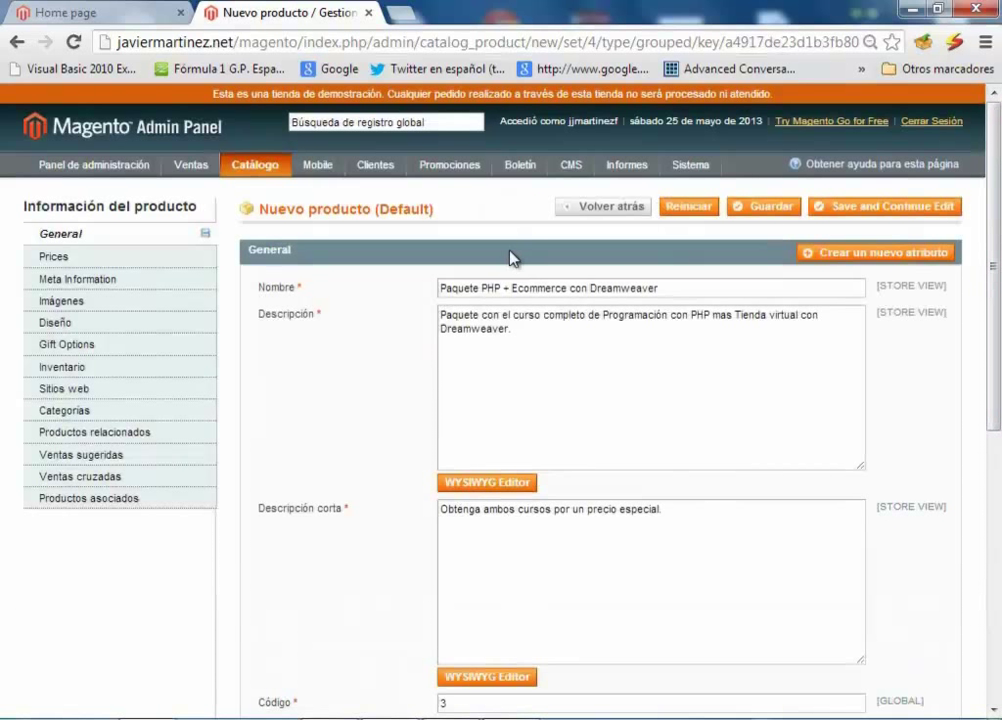
{"action": "mouse_move", "coordinate": [571, 166]}
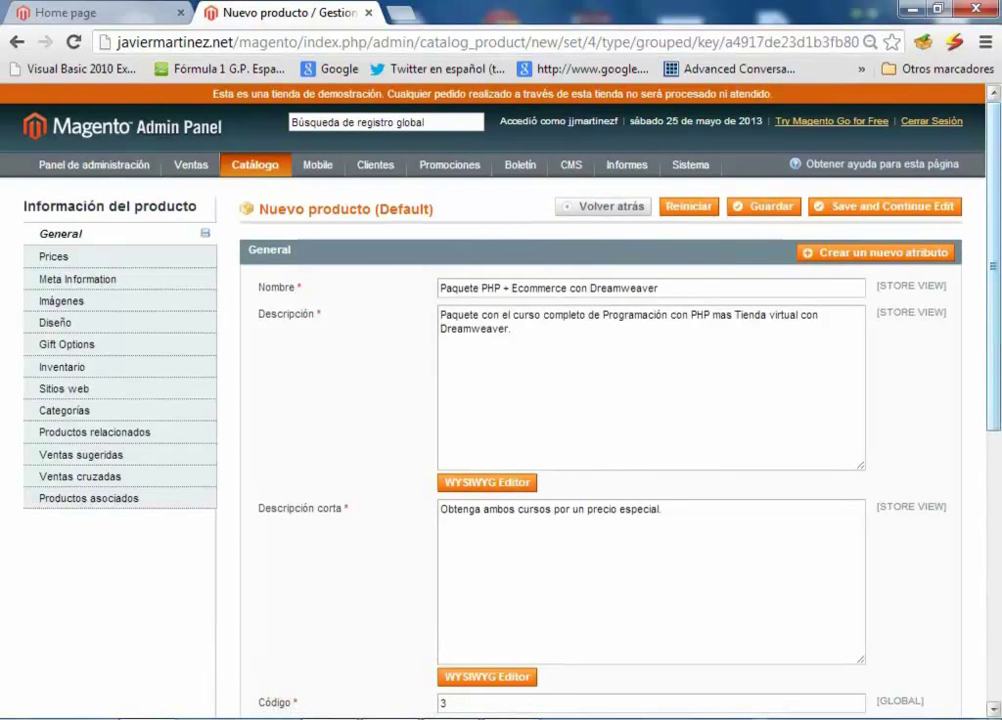
{"action": "mouse_move", "coordinate": [993, 267]}
{"action": "left_mouse_down"}
{"action": "mouse_move", "coordinate": [993, 405]}
{"action": "mouse_move", "coordinate": [998, 238]}
{"action": "mouse_move", "coordinate": [994, 339]}
{"action": "mouse_move", "coordinate": [994, 265]}
{"action": "left_mouse_up"}
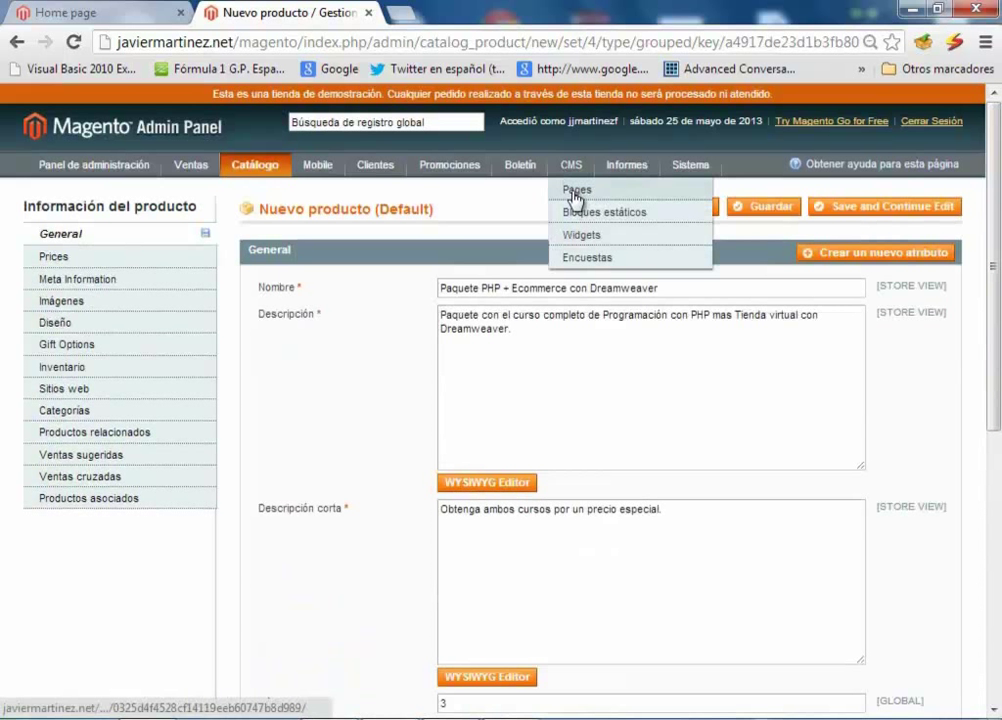
{"action": "left_click", "coordinate": [80, 14]}
{"action": "left_click", "coordinate": [264, 16]}
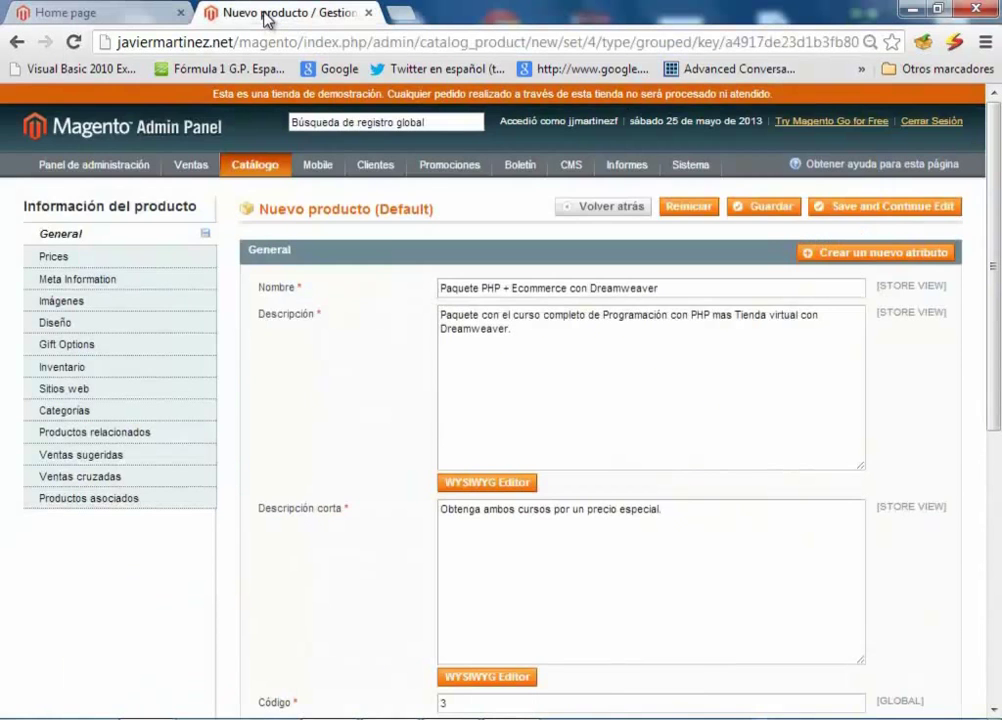
{"action": "left_click_drag", "start_coordinate": [993, 252], "coordinate": [993, 399]}
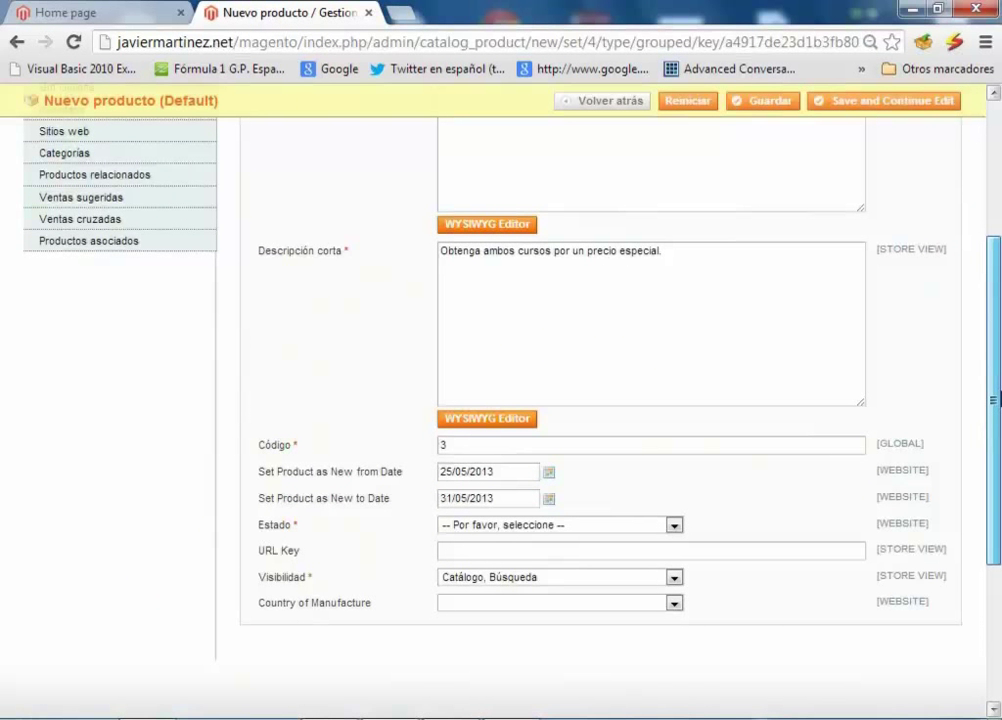
{"action": "left_click_drag", "start_coordinate": [993, 399], "coordinate": [993, 262]}
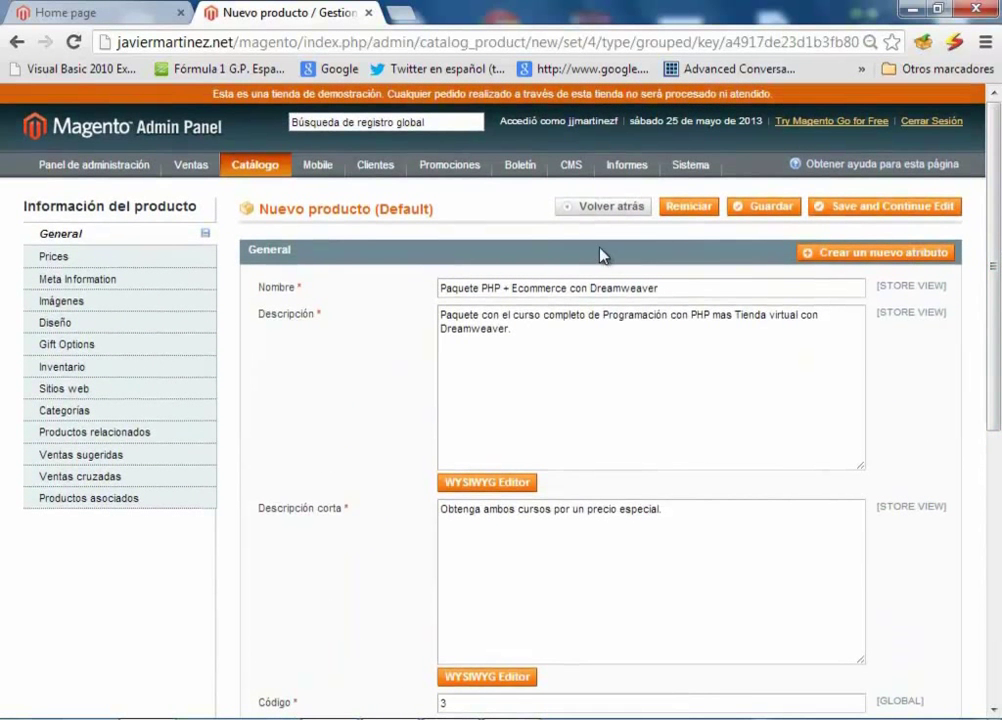
Set the new product's status to Habilitado
{"action": "mouse_move", "coordinate": [580, 170]}
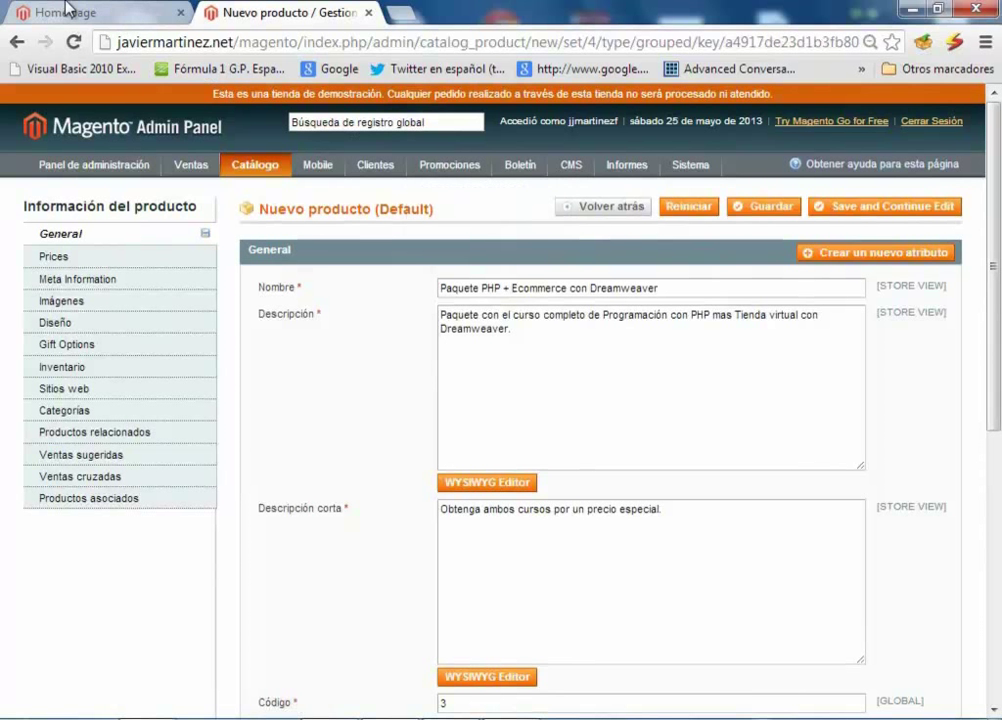
{"action": "scroll", "coordinate": [823, 456], "scroll_direction": "down", "scroll_amount": 5}
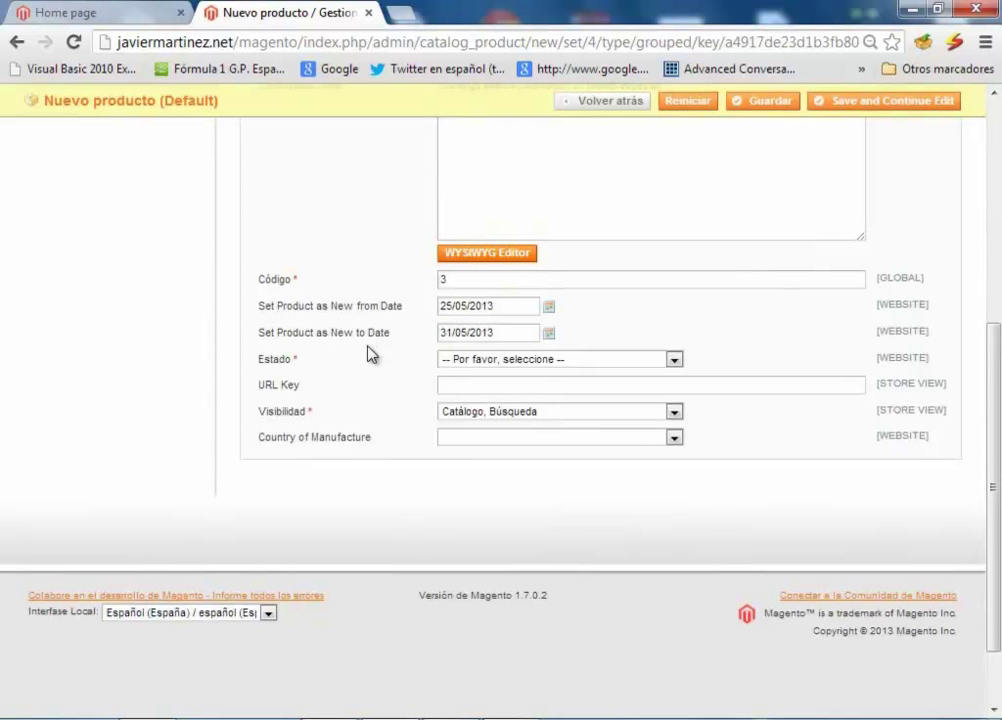
{"action": "left_click", "coordinate": [44, 15]}
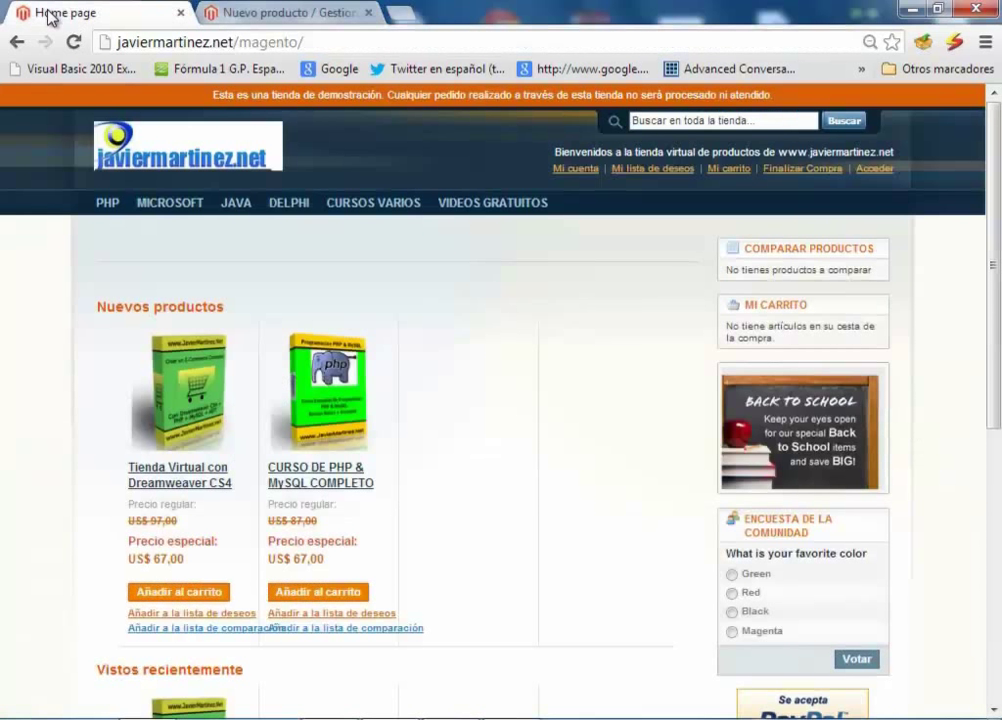
{"action": "left_click", "coordinate": [235, 15]}
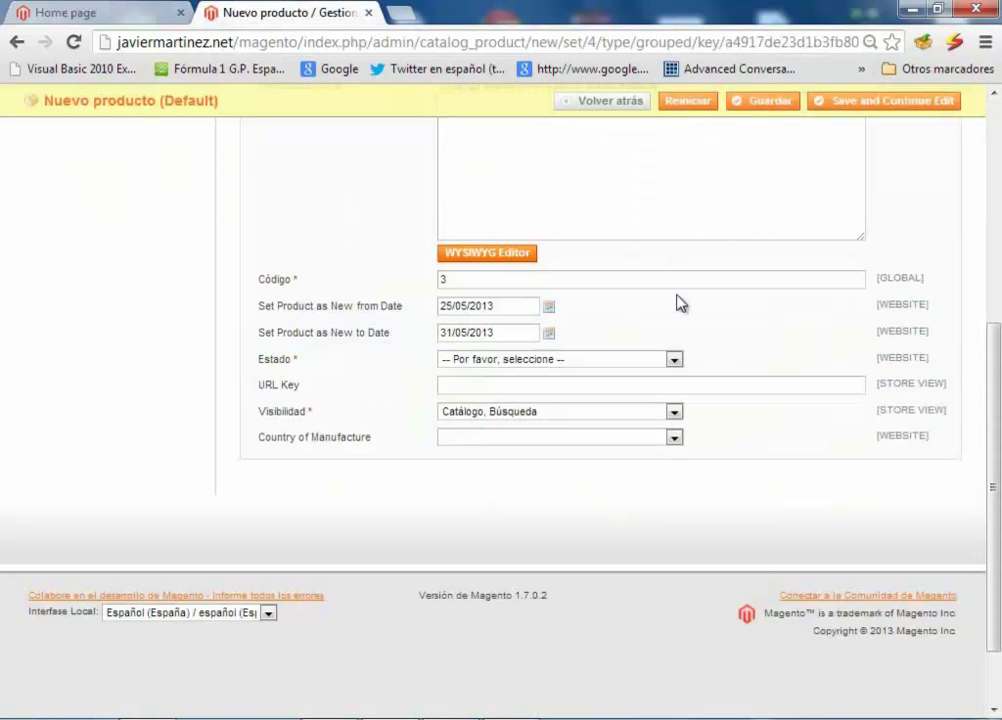
{"action": "left_click", "coordinate": [675, 360]}
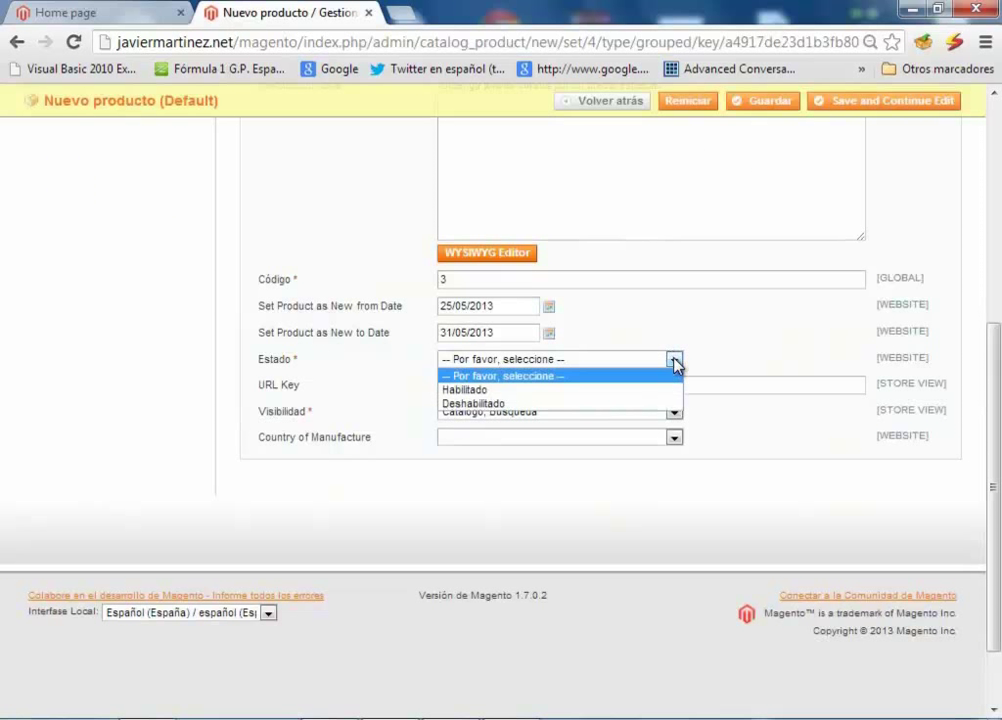
{"action": "left_click", "coordinate": [611, 389]}
Enter "phpecomm" as the product's URL key
{"action": "left_click", "coordinate": [519, 390]}
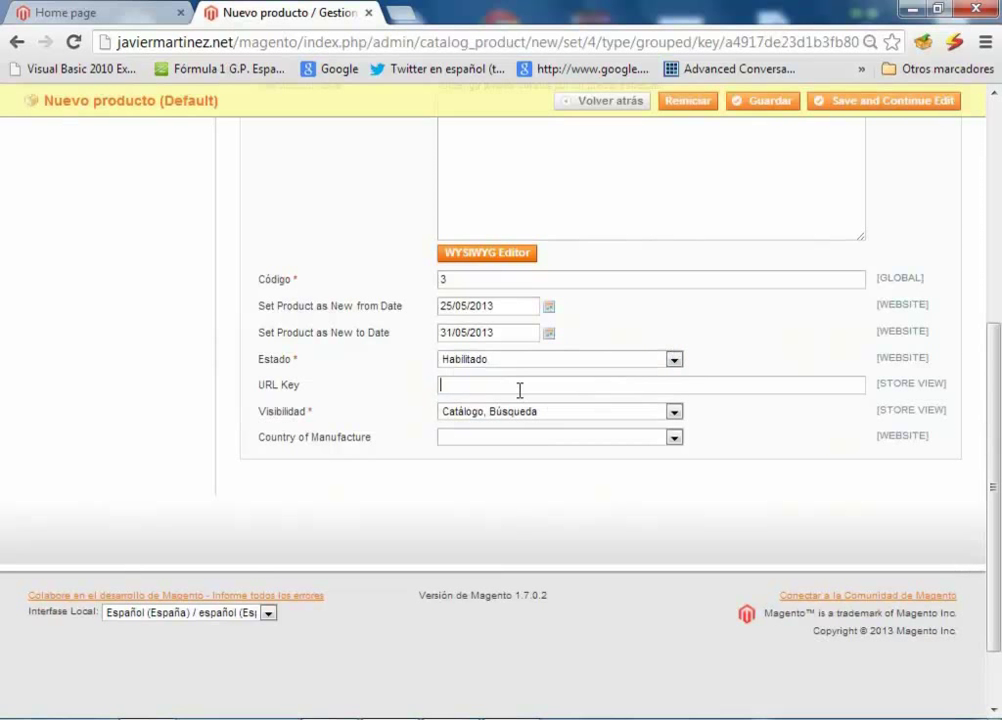
{"action": "left_click_drag", "start_coordinate": [992, 465], "coordinate": [990, 240]}
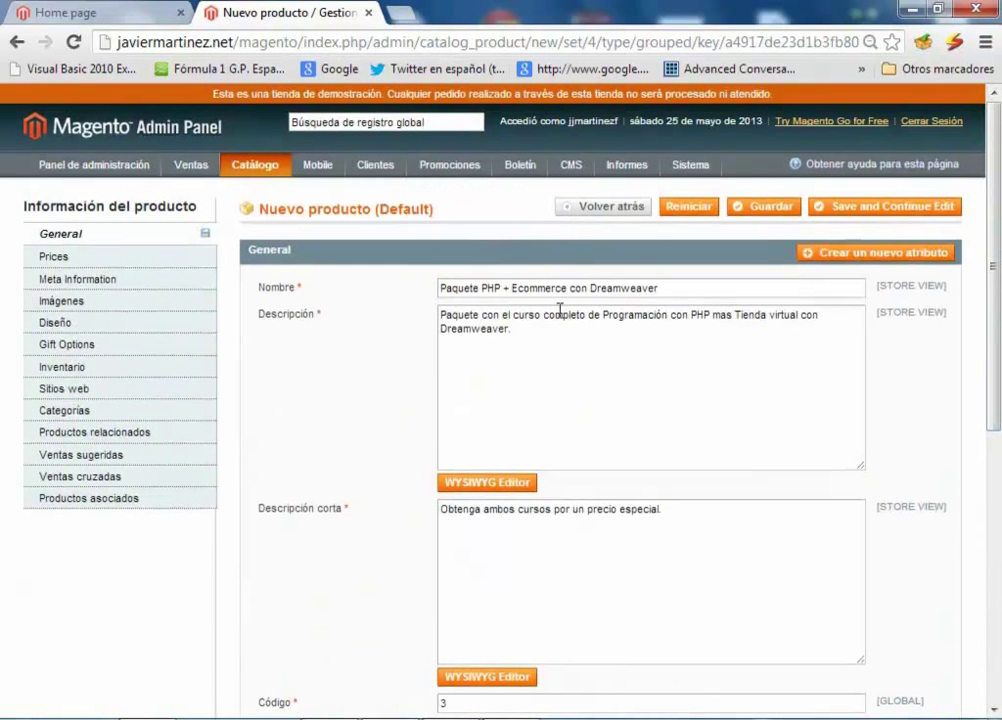
{"action": "left_click", "coordinate": [22, 14]}
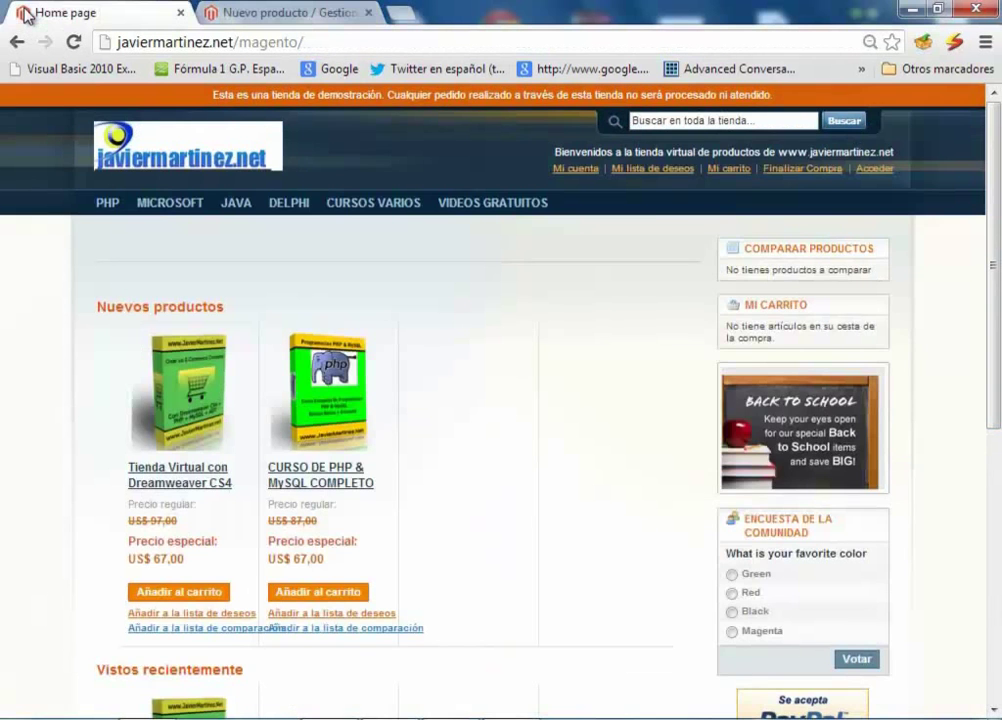
{"action": "left_click", "coordinate": [284, 13]}
{"action": "left_click_drag", "start_coordinate": [992, 282], "coordinate": [997, 490]}
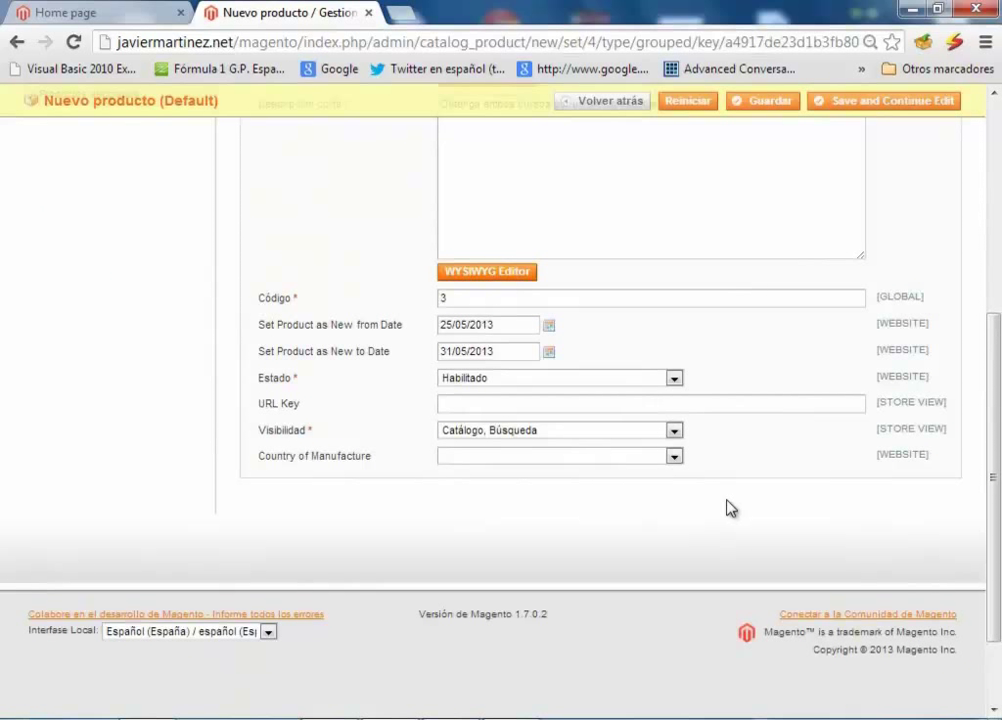
{"action": "type", "text": "phpecomm"}
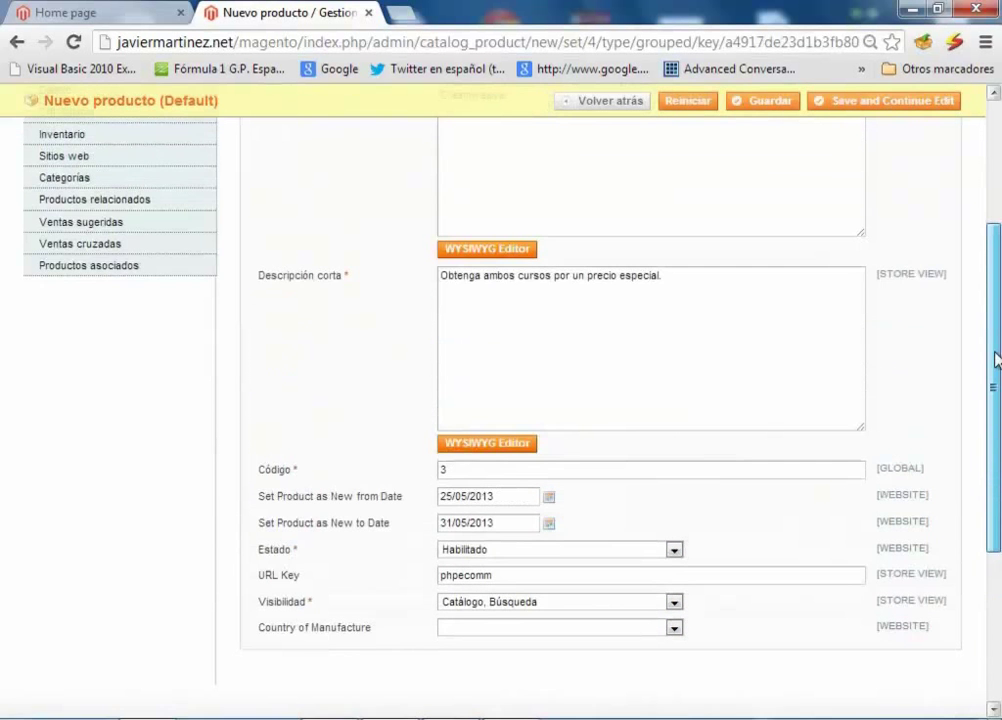
Open the product's price settings and compare the special prices of the Dreamweaver store and PHP courses on the storefront home page
{"action": "left_click_drag", "start_coordinate": [995, 500], "coordinate": [995, 275]}
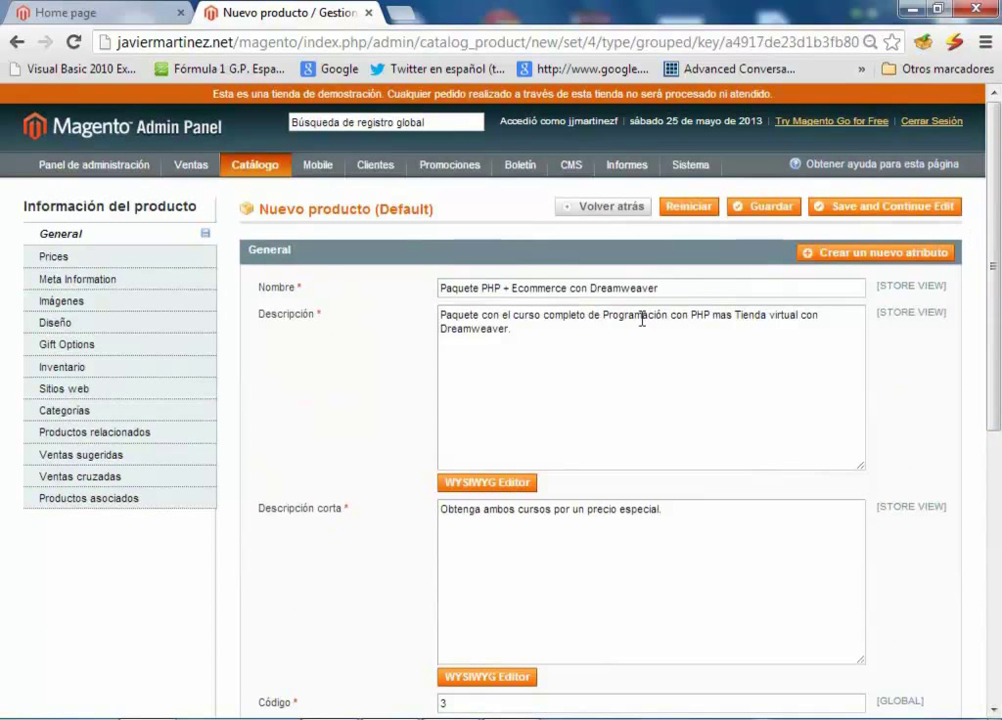
{"action": "left_click", "coordinate": [60, 264]}
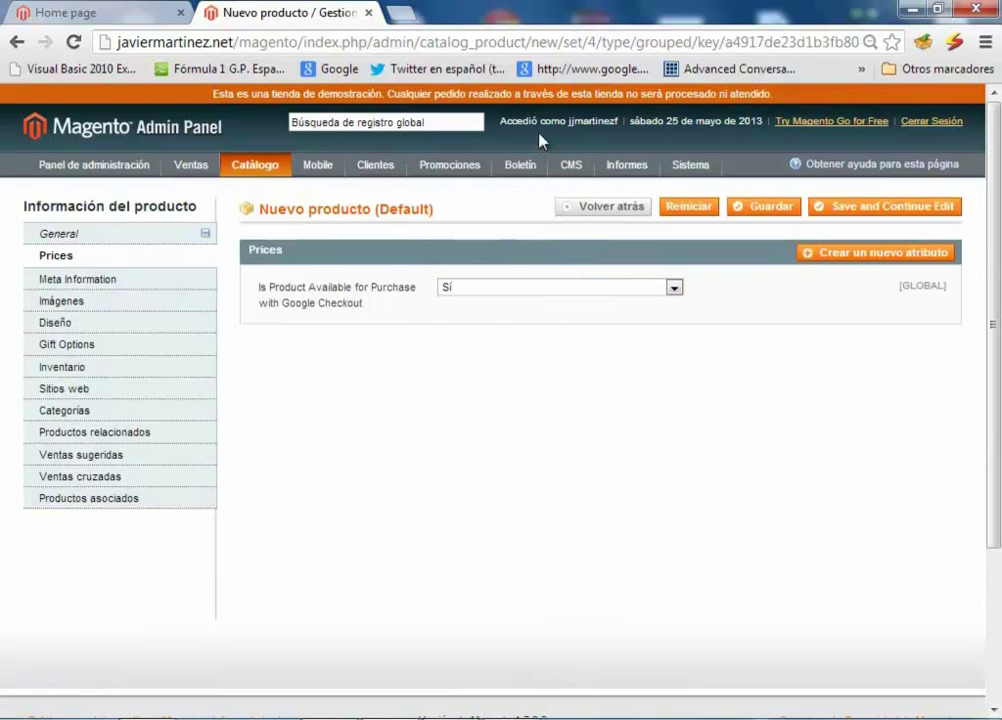
{"action": "left_click", "coordinate": [100, 15]}
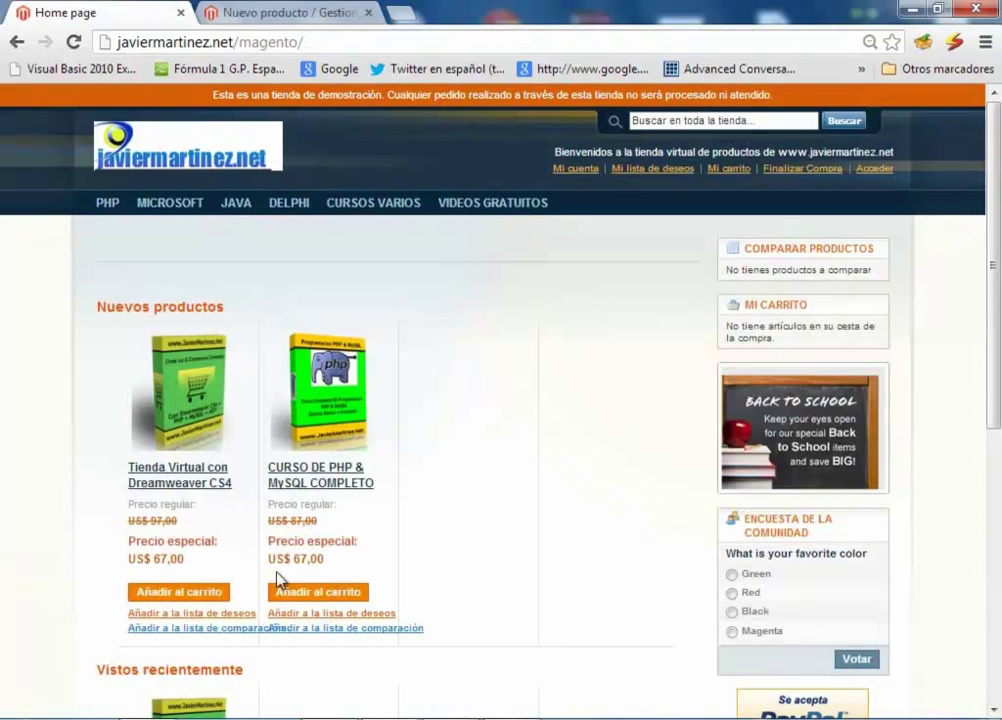
{"action": "left_click_drag", "start_coordinate": [318, 563], "coordinate": [280, 566]}
{"action": "left_click_drag", "start_coordinate": [185, 558], "coordinate": [133, 561]}
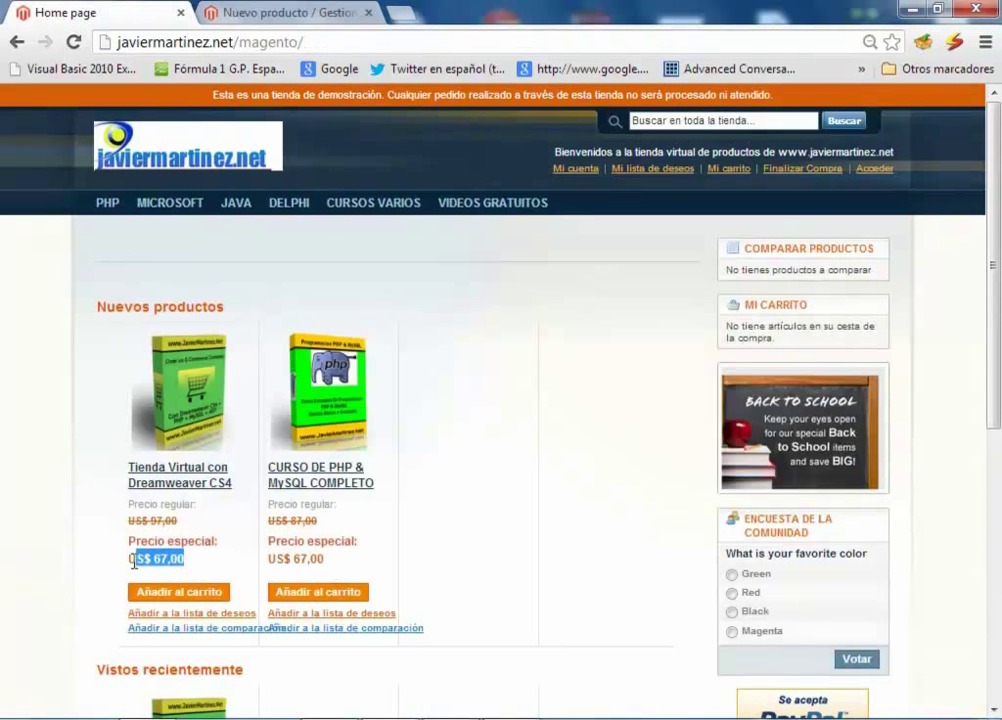
{"action": "left_click", "coordinate": [481, 557]}
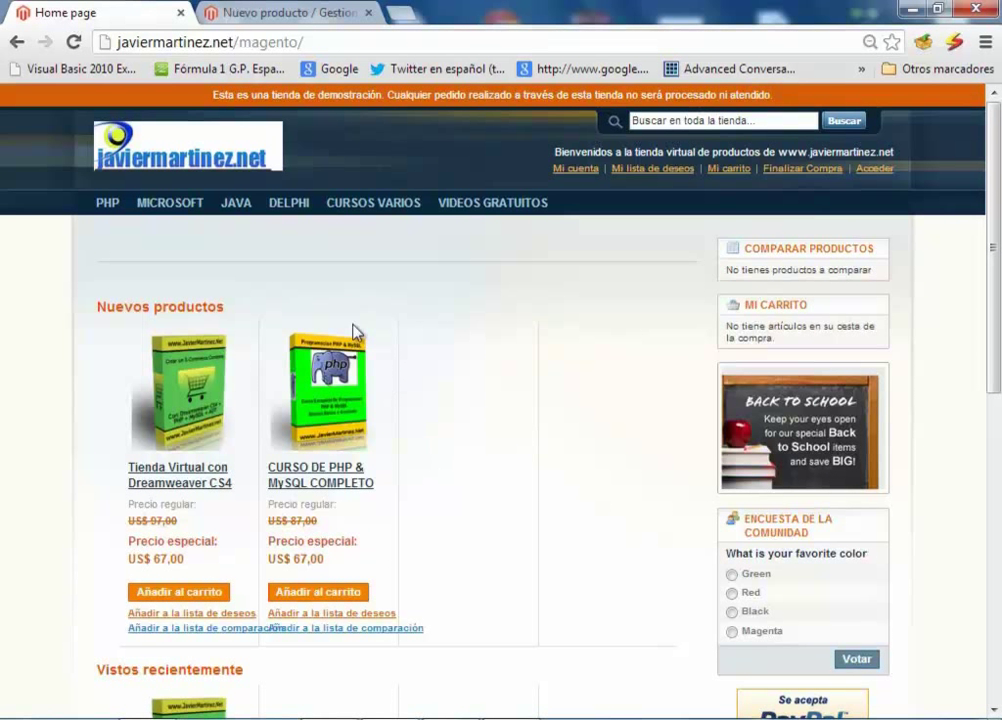
{"action": "left_click", "coordinate": [287, 14]}
{"action": "left_click", "coordinate": [100, 12]}
{"action": "left_click_drag", "start_coordinate": [130, 570], "coordinate": [193, 558]}
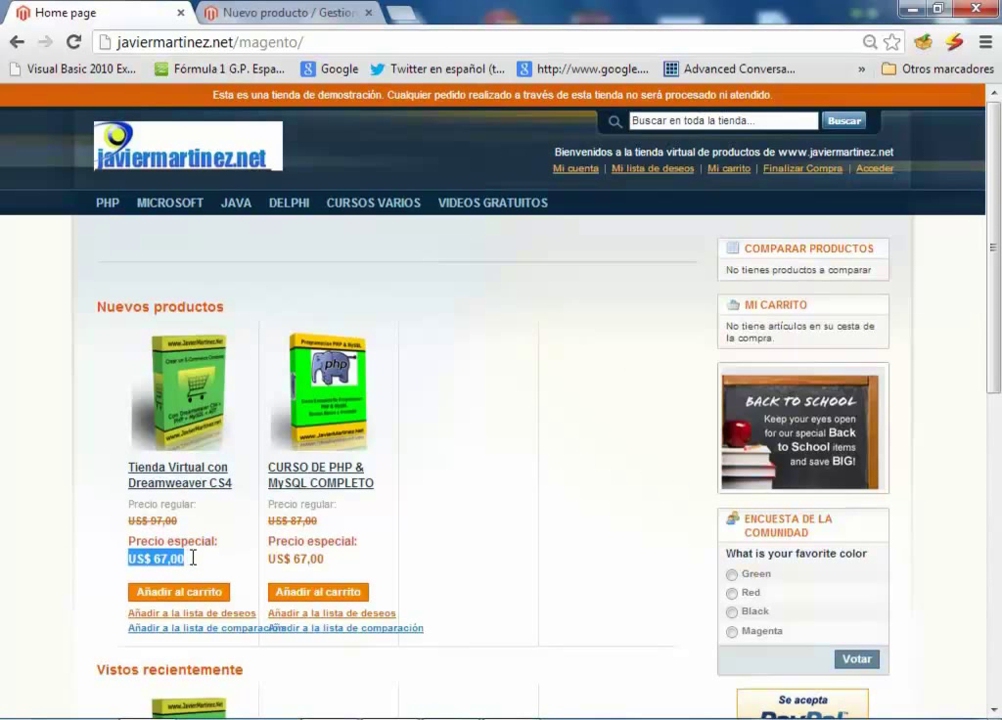
{"action": "left_click_drag", "start_coordinate": [268, 561], "coordinate": [331, 558]}
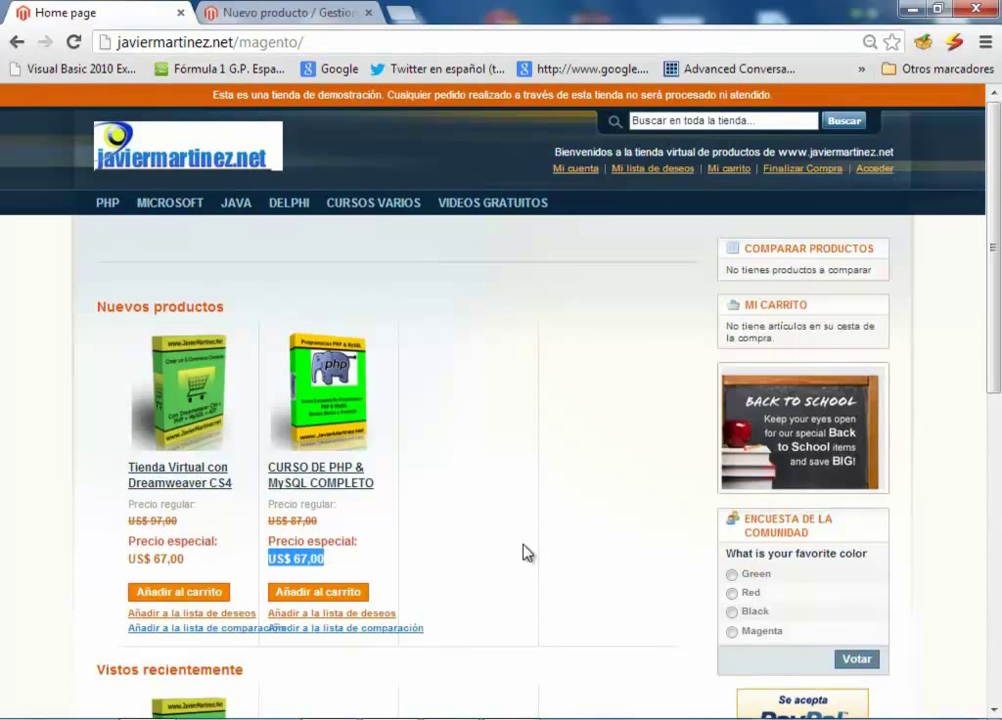
{"action": "left_click", "coordinate": [450, 570]}
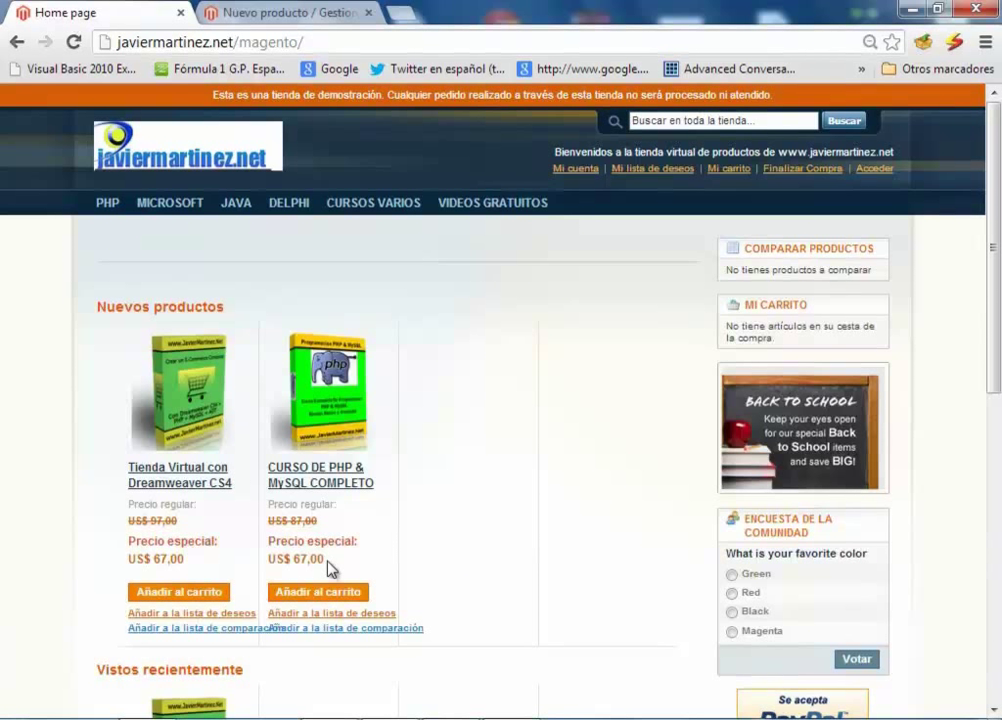
{"action": "left_click_drag", "start_coordinate": [330, 561], "coordinate": [270, 562]}
{"action": "left_click_drag", "start_coordinate": [189, 558], "coordinate": [132, 565]}
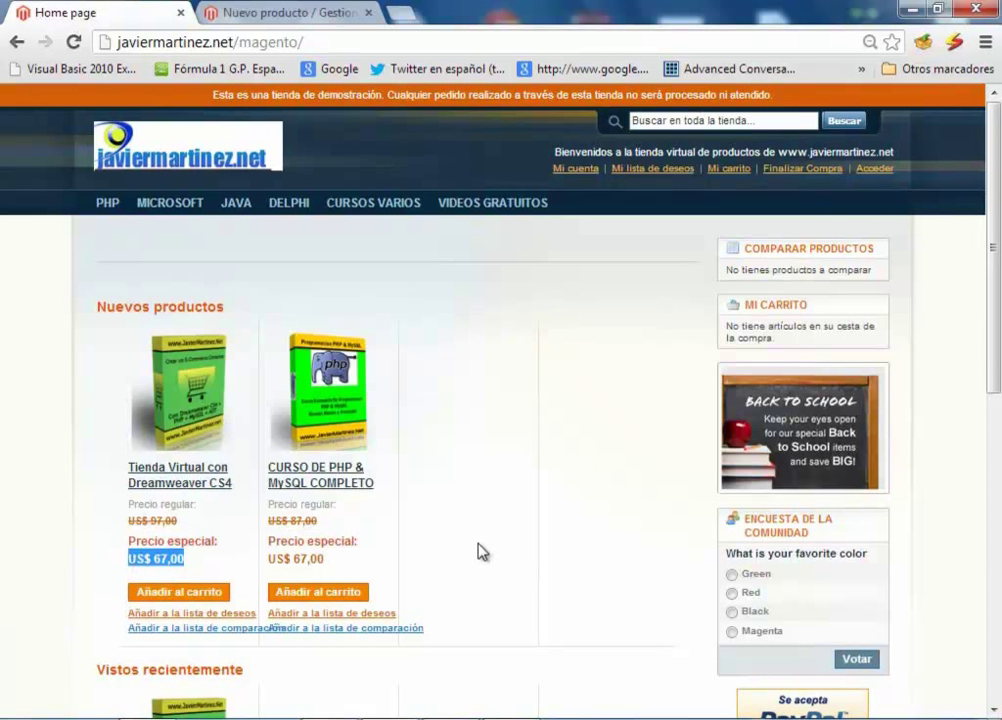
Return to the new product form and review its Google Checkout purchase availability option
{"action": "left_click", "coordinate": [300, 18]}
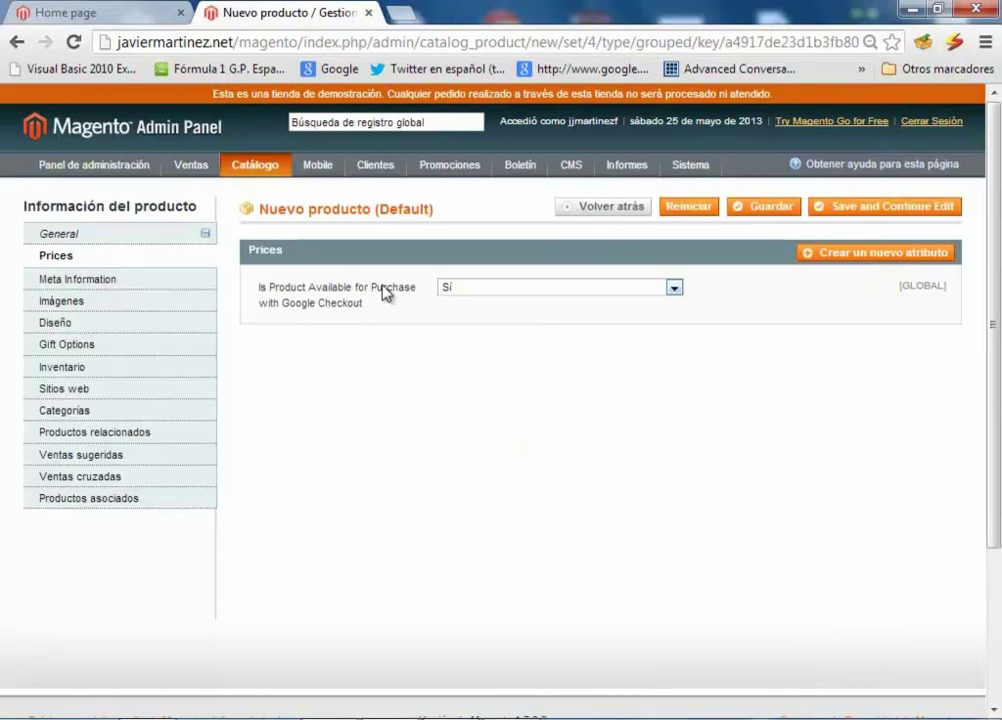
{"action": "left_click", "coordinate": [110, 281]}
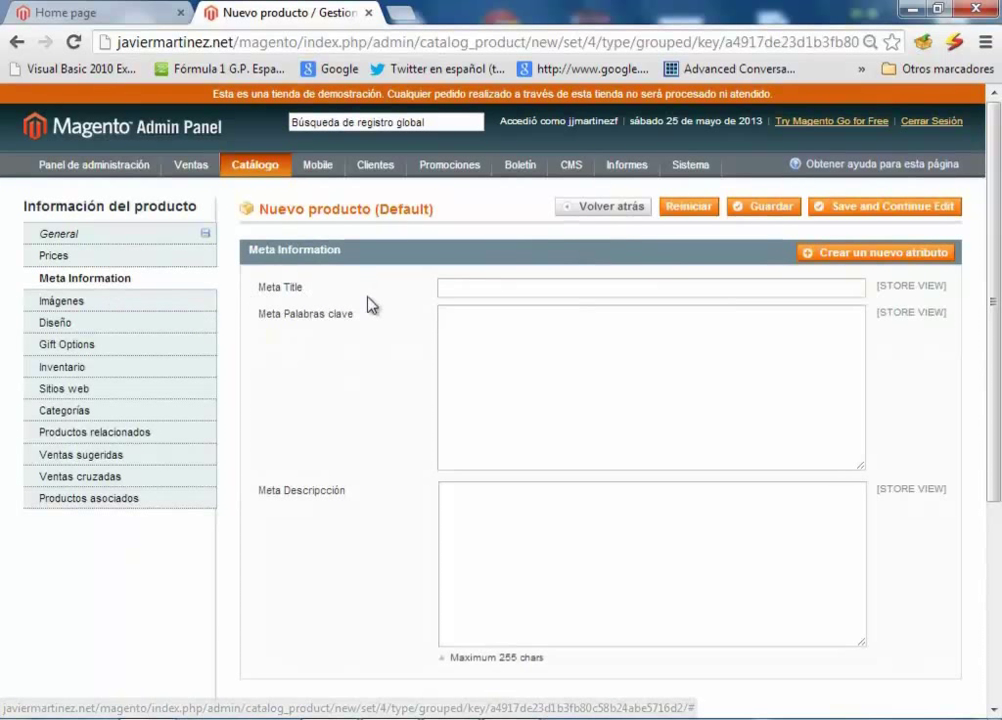
{"action": "left_click", "coordinate": [101, 264]}
{"action": "left_click", "coordinate": [478, 290]}
{"action": "left_click", "coordinate": [474, 301]}
Set the product's meta title to "Producto agrupado PHP completo mas Tienda Virtual con Dreamweaver"
{"action": "left_click", "coordinate": [136, 281]}
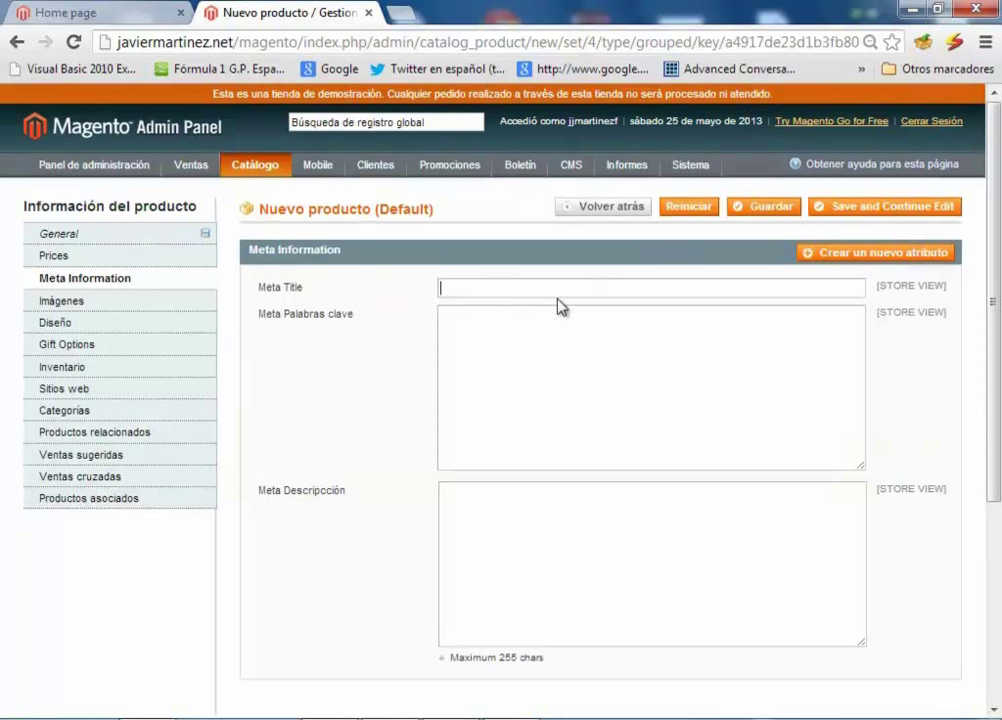
{"action": "type", "text": "Producto Agr"}
{"action": "key", "text": "BackSpace"}
{"action": "key", "text": "BackSpace"}
{"action": "key", "text": "BackSpace"}
{"action": "type", "text": "agrupado PHP"}
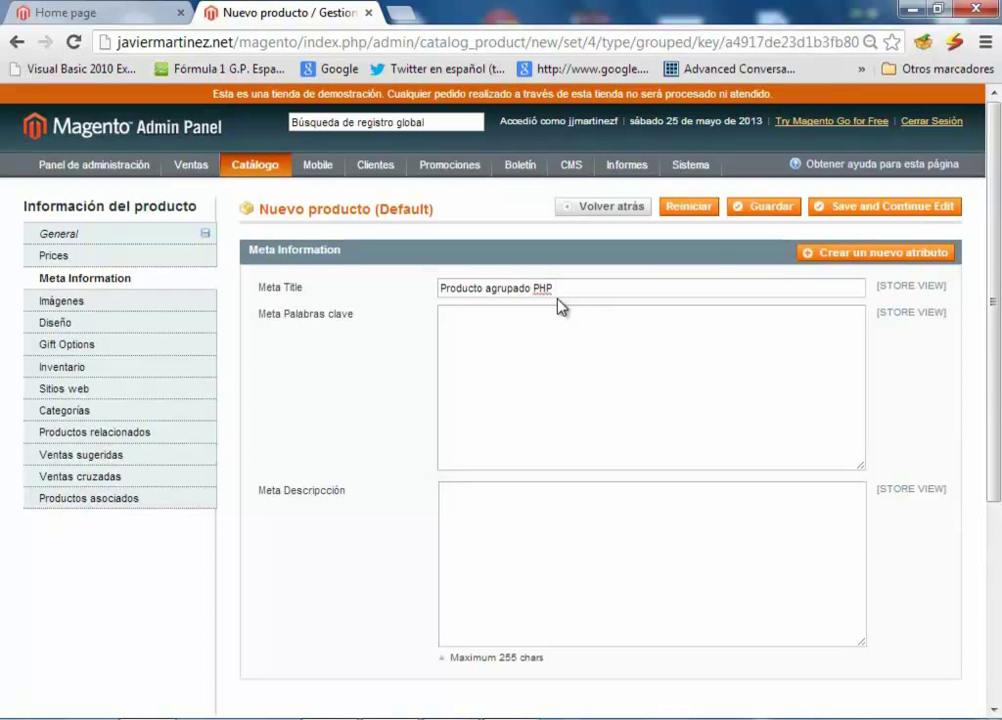
{"action": "type", "text": " completo mas Tienda"}
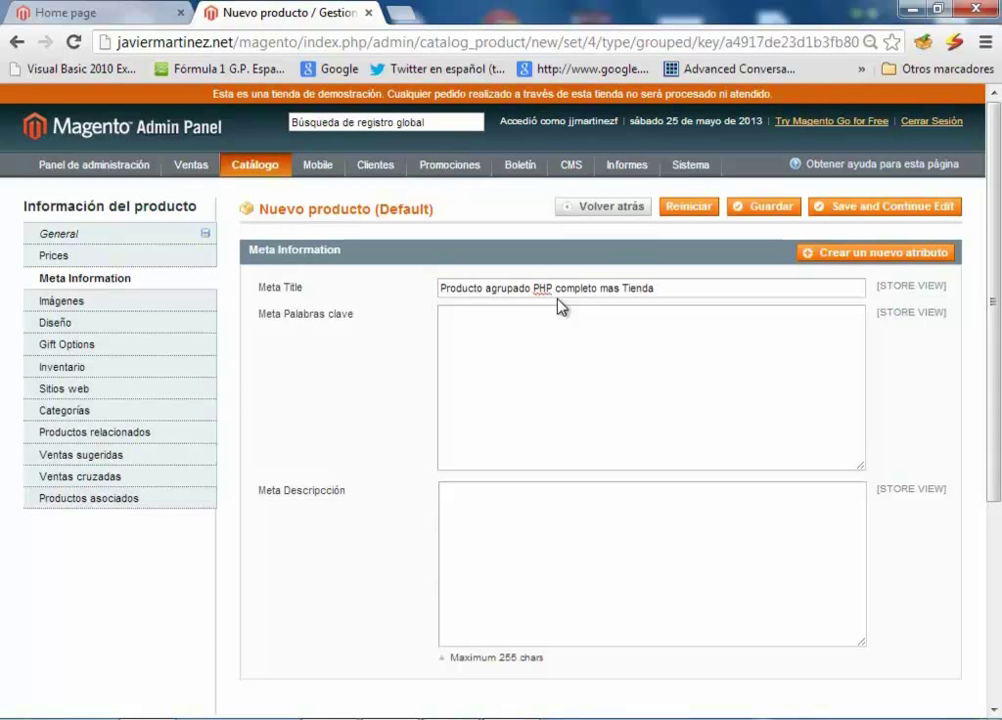
{"action": "type", "text": " Virtual con Dreamw"}
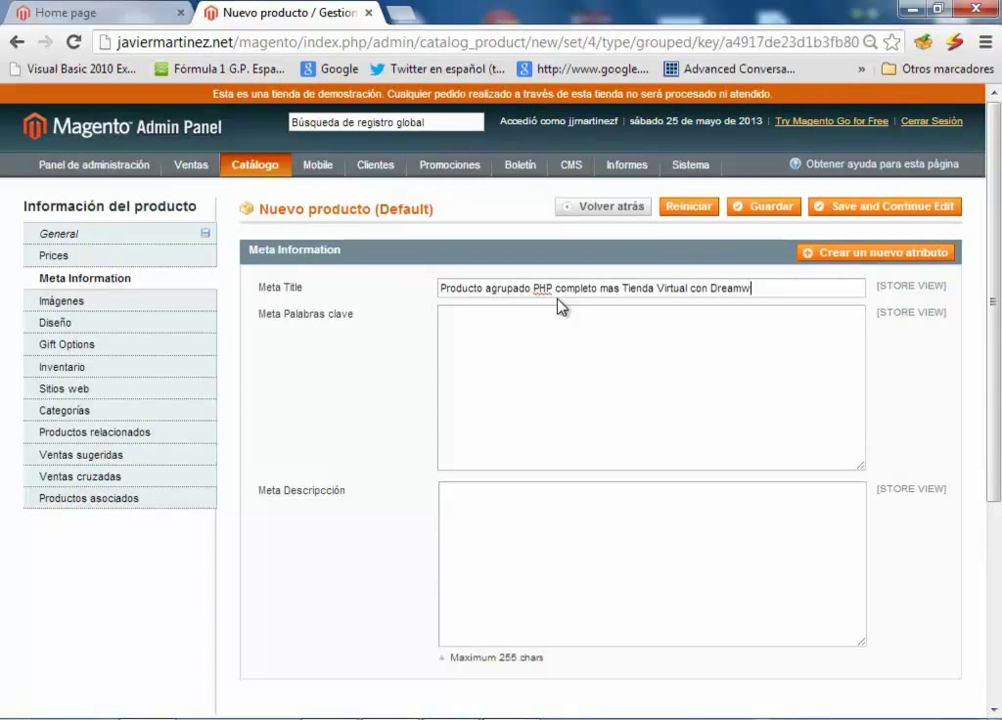
{"action": "type", "text": "r"}
{"action": "type", "text": "aver"}
Enter the meta keywords "php, ecommerce, tienda virtual, dreamweaver cs4"
{"action": "left_click", "coordinate": [510, 353]}
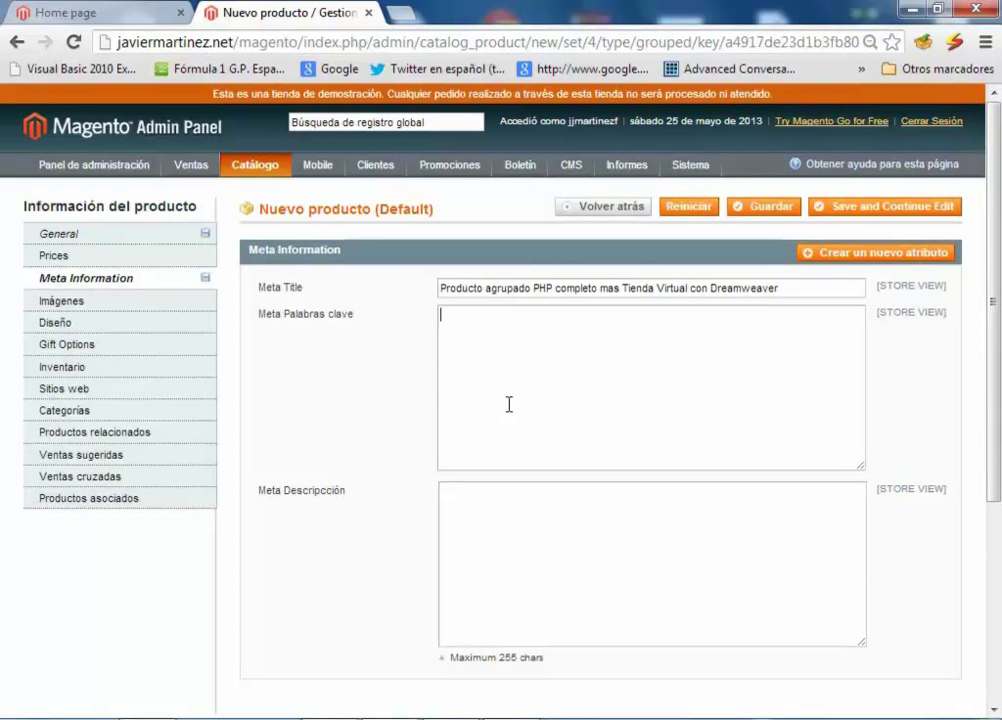
{"action": "type", "text": "php,"}
{"action": "type", "text": "e"}
{"action": "key", "text": "BackSpace"}
{"action": "key", "text": "BackSpace"}
{"action": "key", "text": "BackSpace"}
{"action": "type", "text": ", ecommer"}
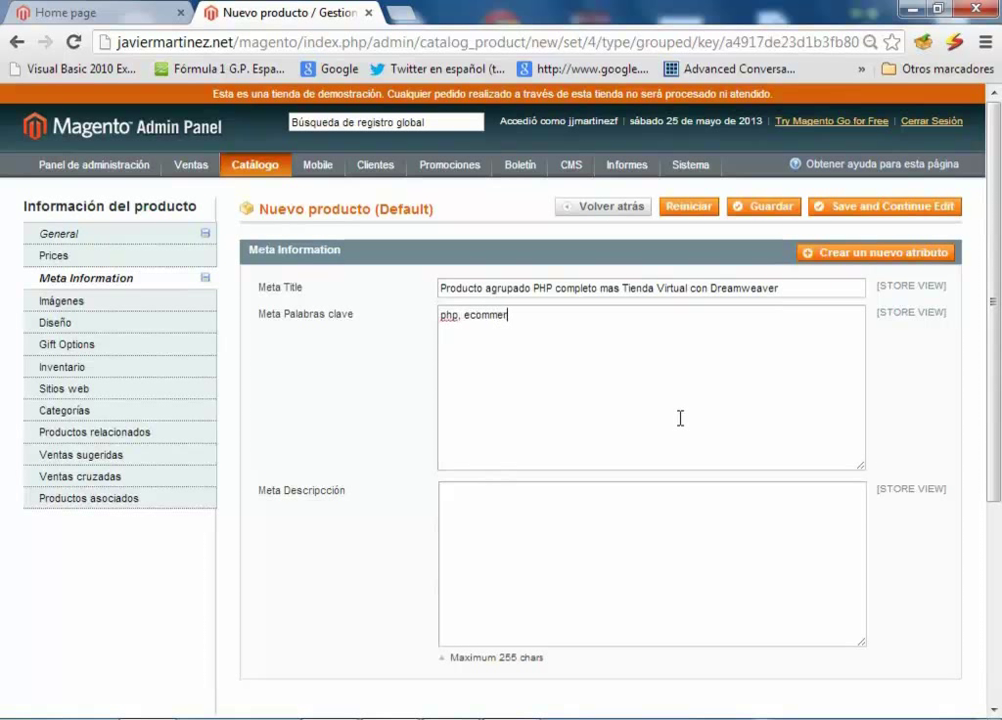
{"action": "type", "text": "ce, tienda virtual, dream"}
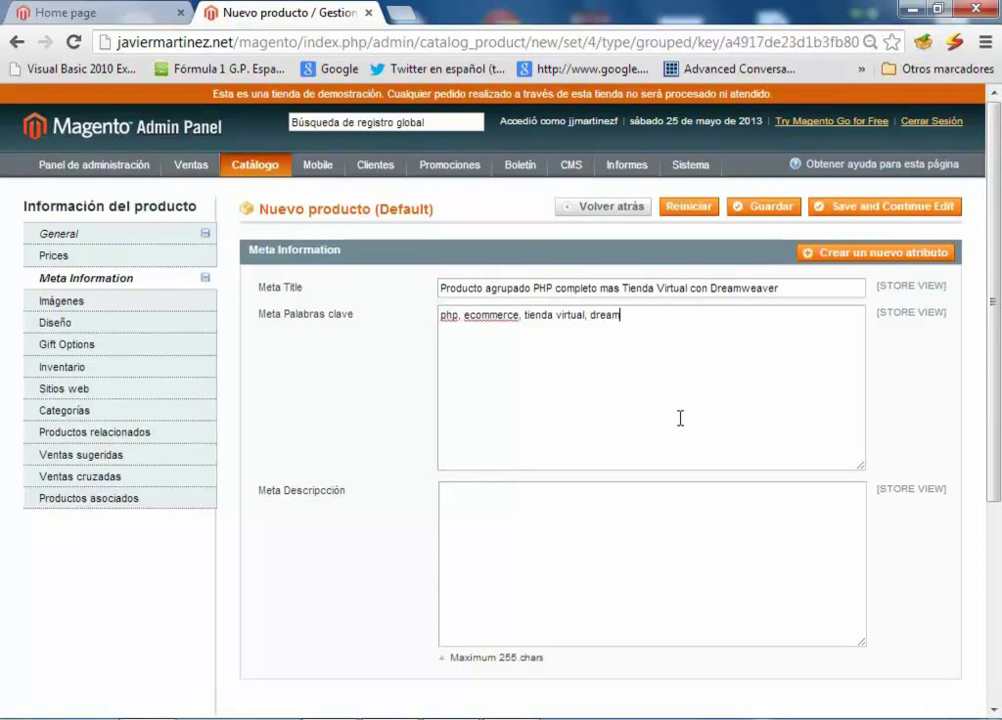
{"action": "type", "text": "weaver cs4"}
Enter the meta description "Cursos de PHP y MySQL Básico y Avanzado mas Tienda Virtual con Dreamweaver CS4 con Adobe Developer Toolbox"
{"action": "left_click", "coordinate": [543, 523]}
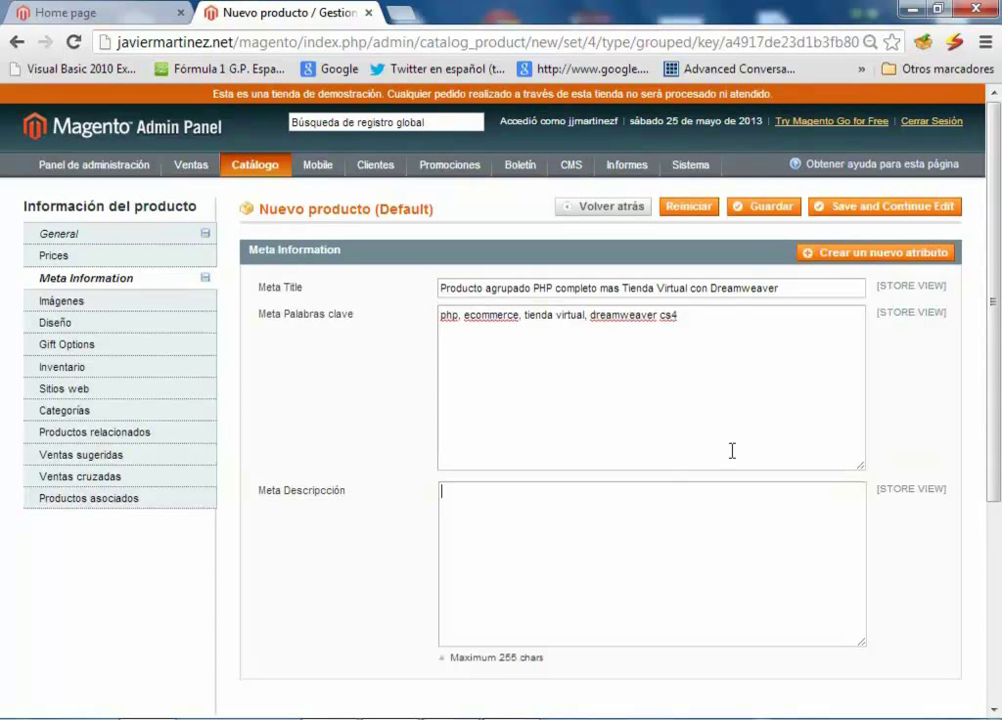
{"action": "type", "text": "C"}
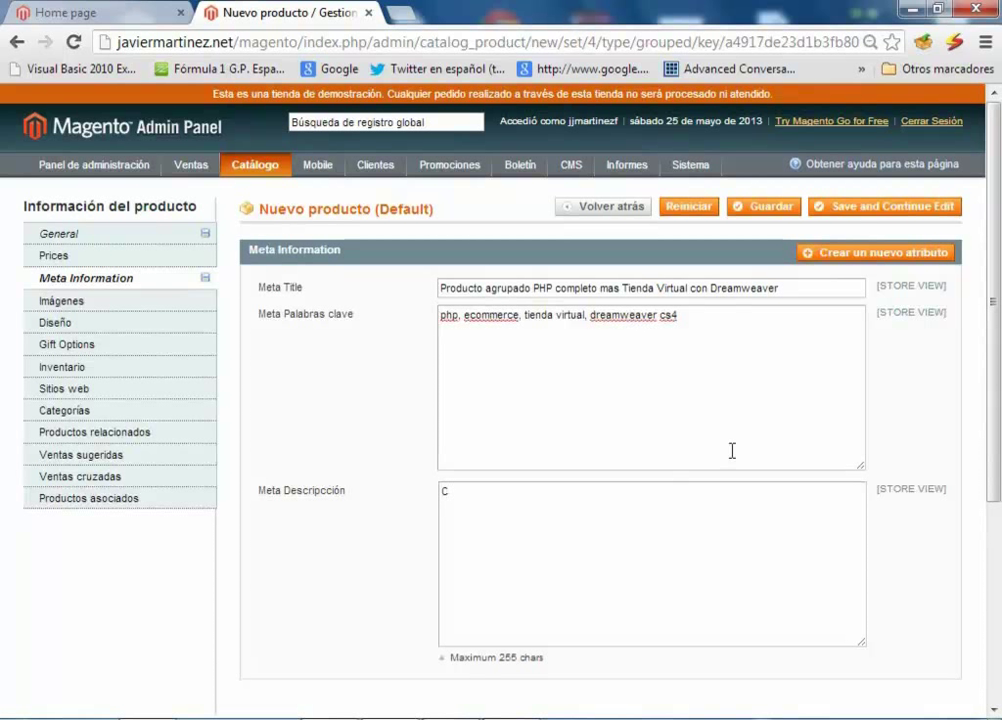
{"action": "type", "text": "ursos de PHP y M"}
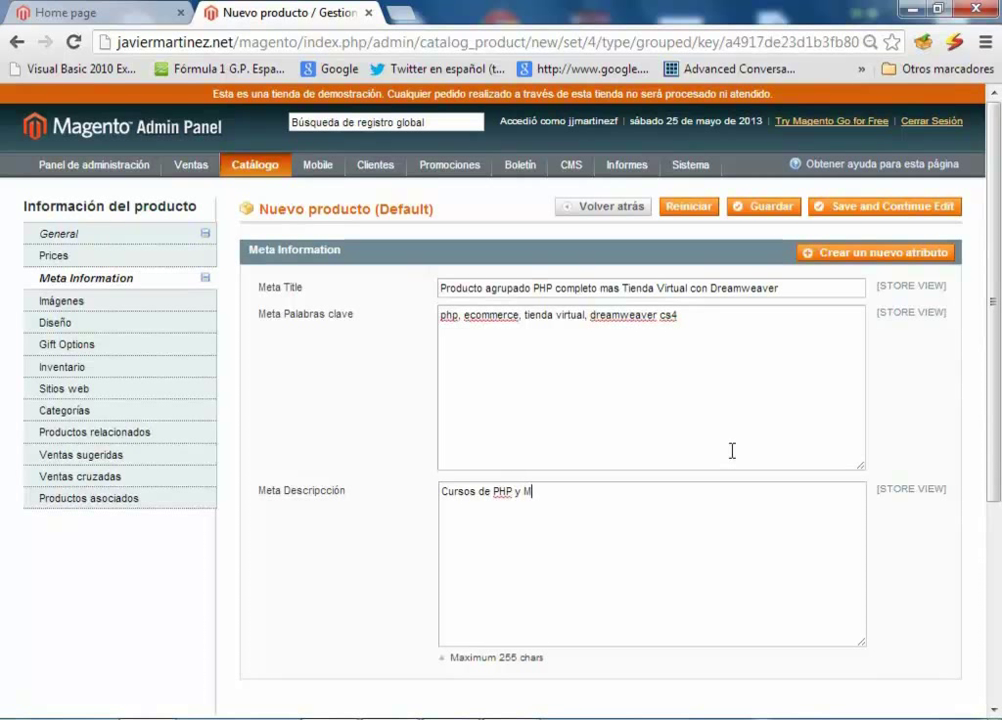
{"action": "type", "text": "ySQL Básico y A"}
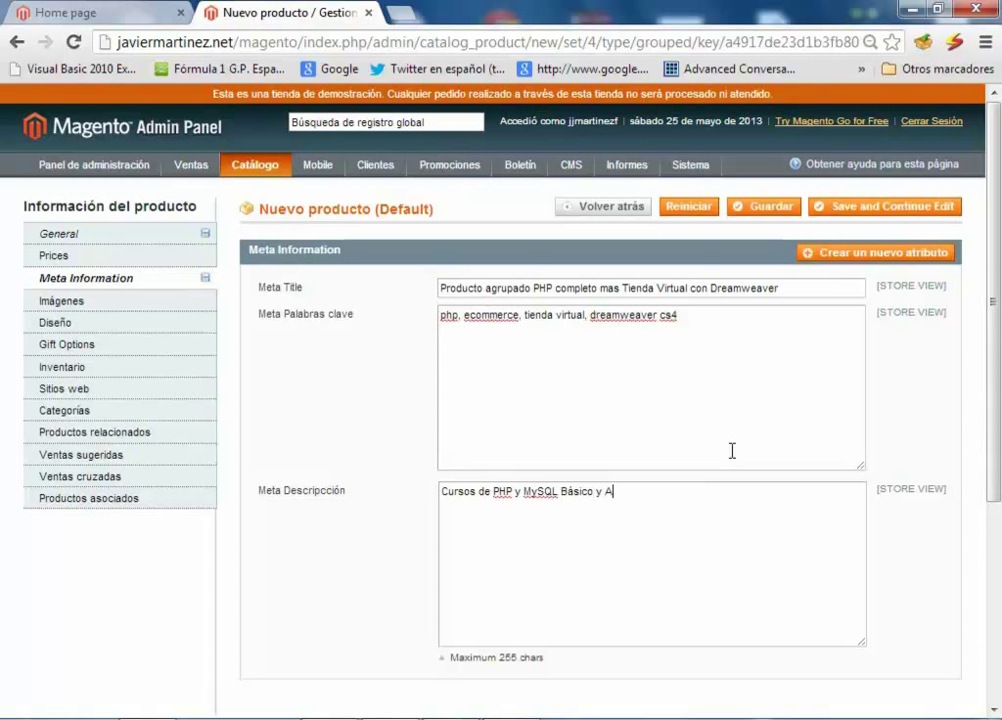
{"action": "type", "text": "vanzado mas Tienda Virtual con Dreamwa"}
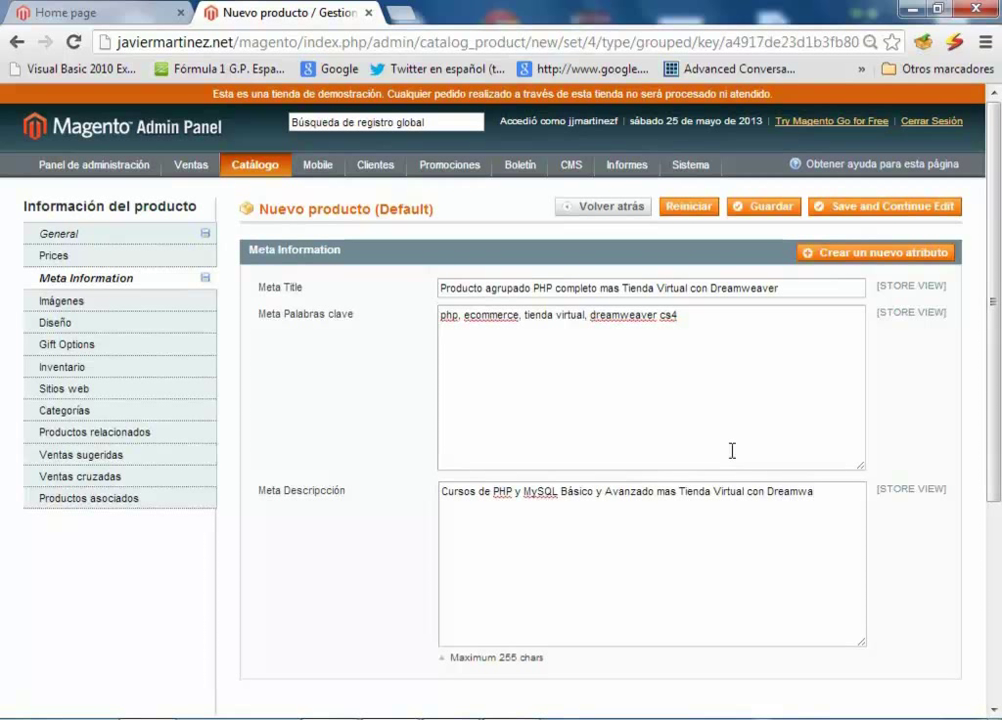
{"action": "type", "text": "ever "}
{"action": "type", "text": "CS4"}
{"action": "type", "text": " con "}
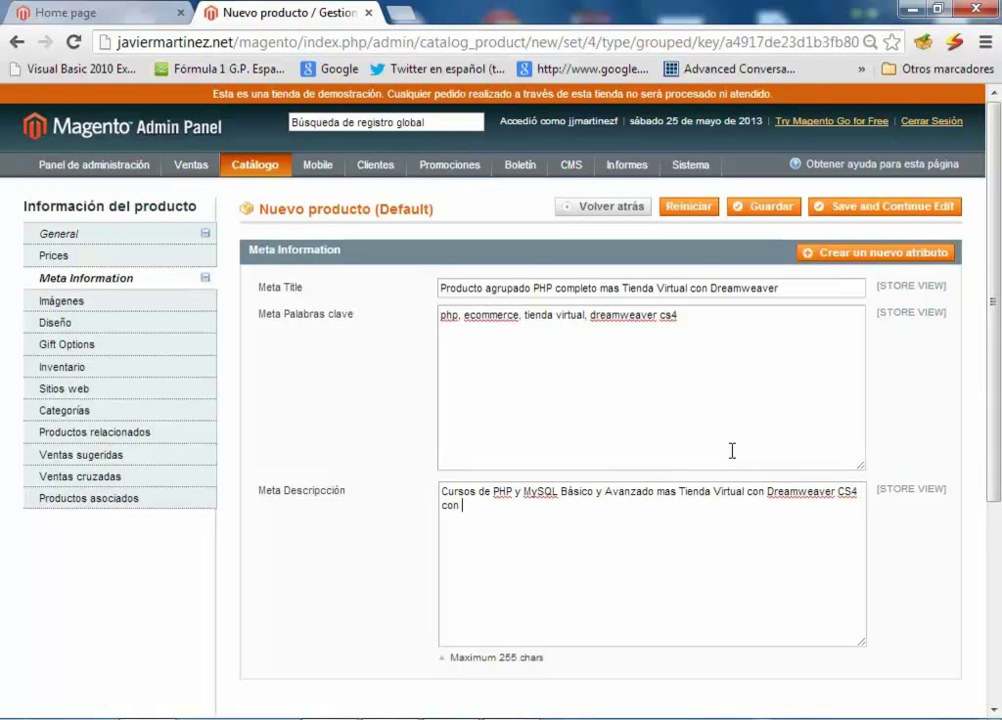
{"action": "type", "text": "Adobe Developer Toolbox"}
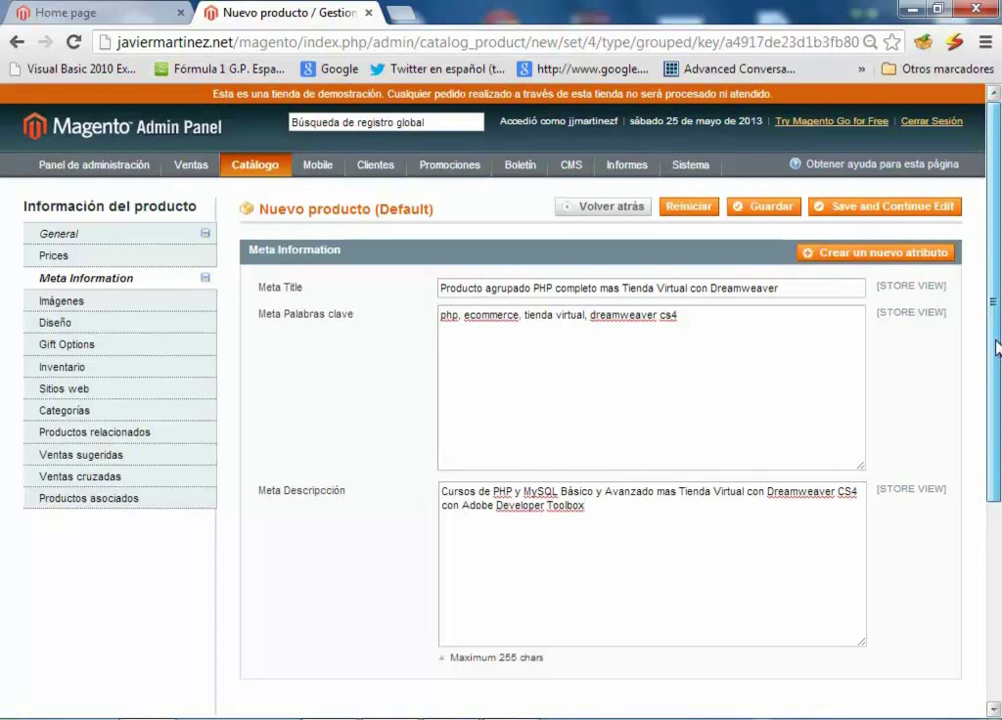
Browse for the product's images in the Magento folder on drive C: and preview grupo-01, grupo-02 and grupo-03
{"action": "scroll", "coordinate": [996, 390], "scroll_direction": "down", "scroll_amount": 1}
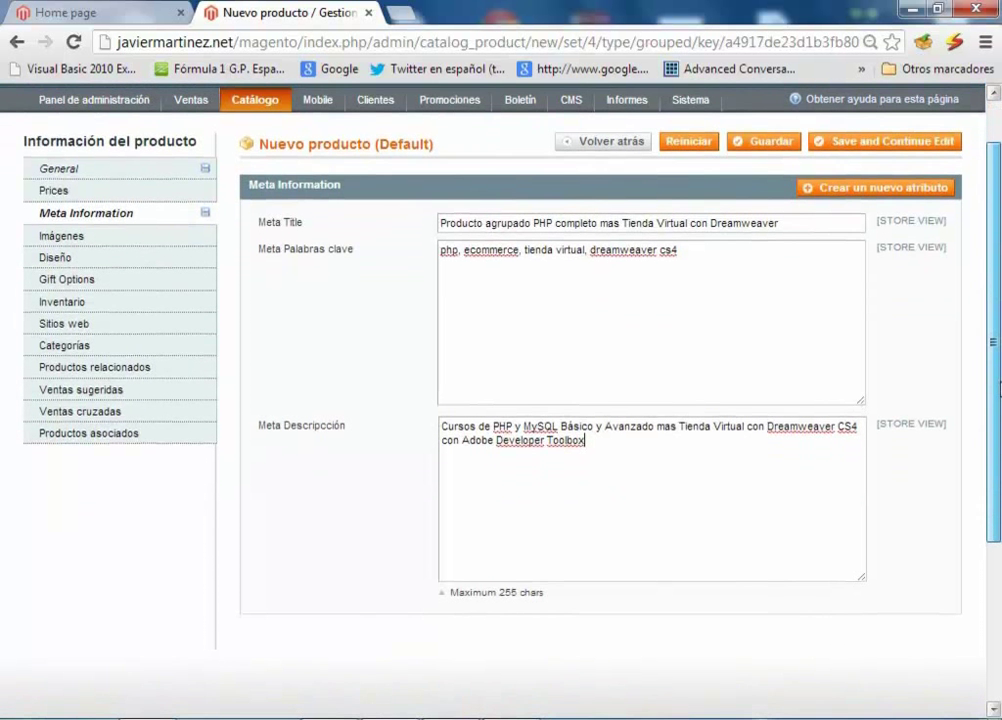
{"action": "left_click", "coordinate": [100, 243]}
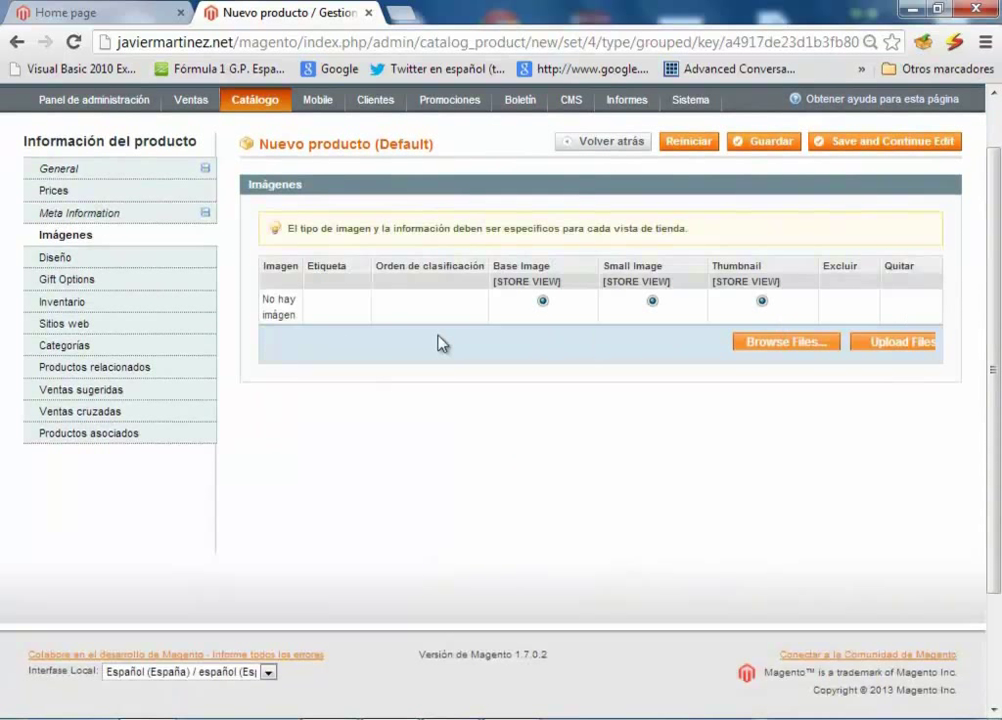
{"action": "left_click", "coordinate": [767, 343]}
{"action": "double_click", "coordinate": [215, 188]}
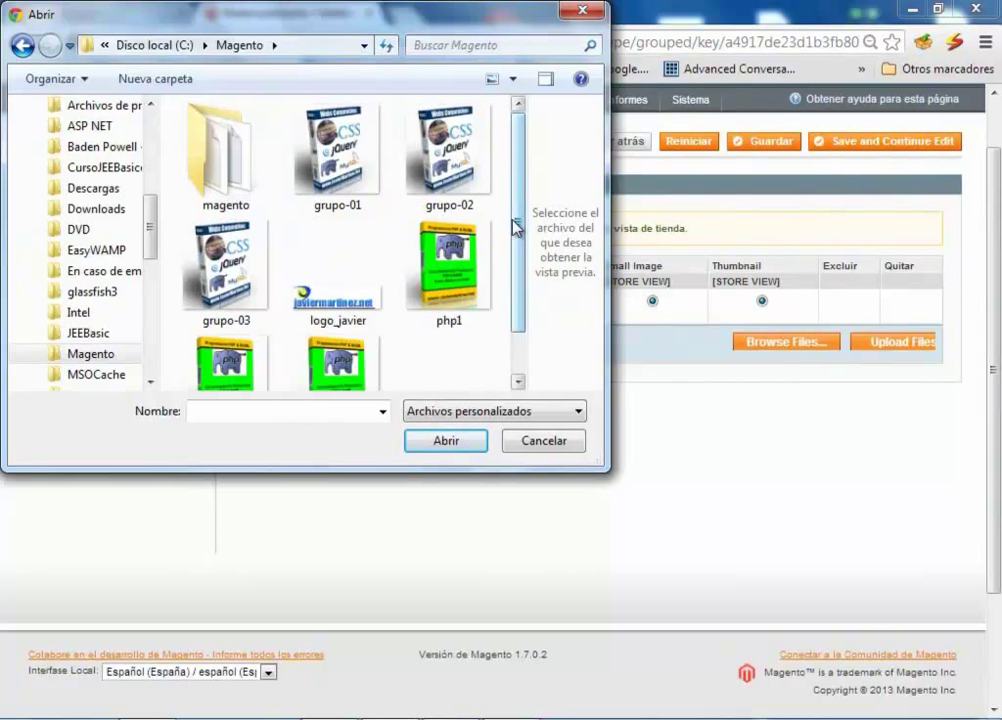
{"action": "left_click", "coordinate": [365, 150]}
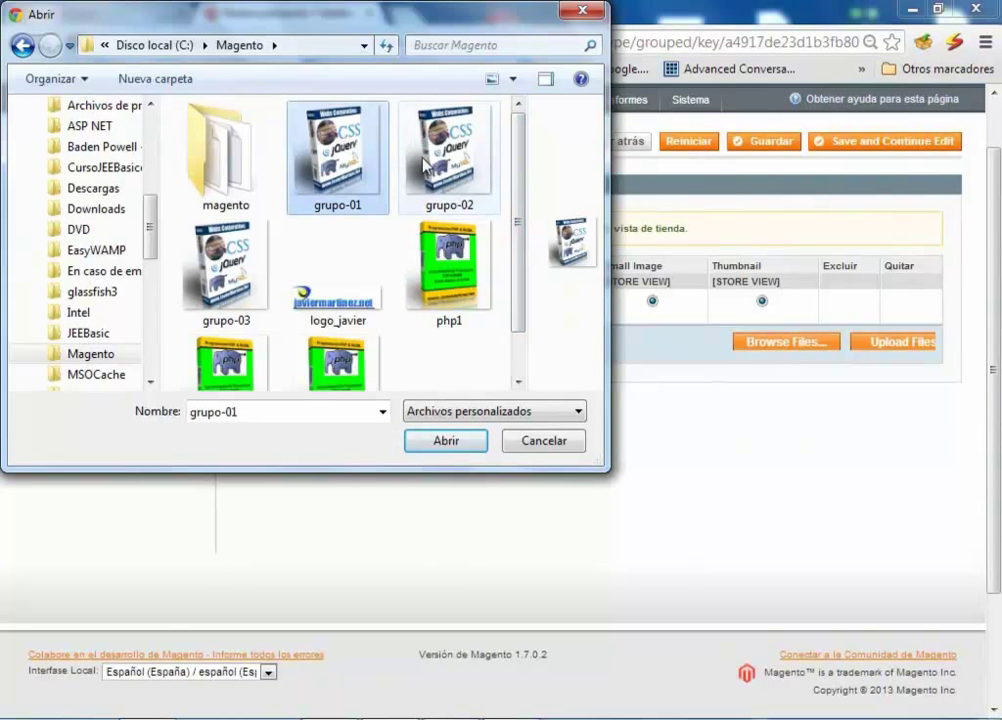
{"action": "left_click", "coordinate": [420, 140]}
{"action": "left_click", "coordinate": [332, 150]}
{"action": "left_click", "coordinate": [229, 263]}
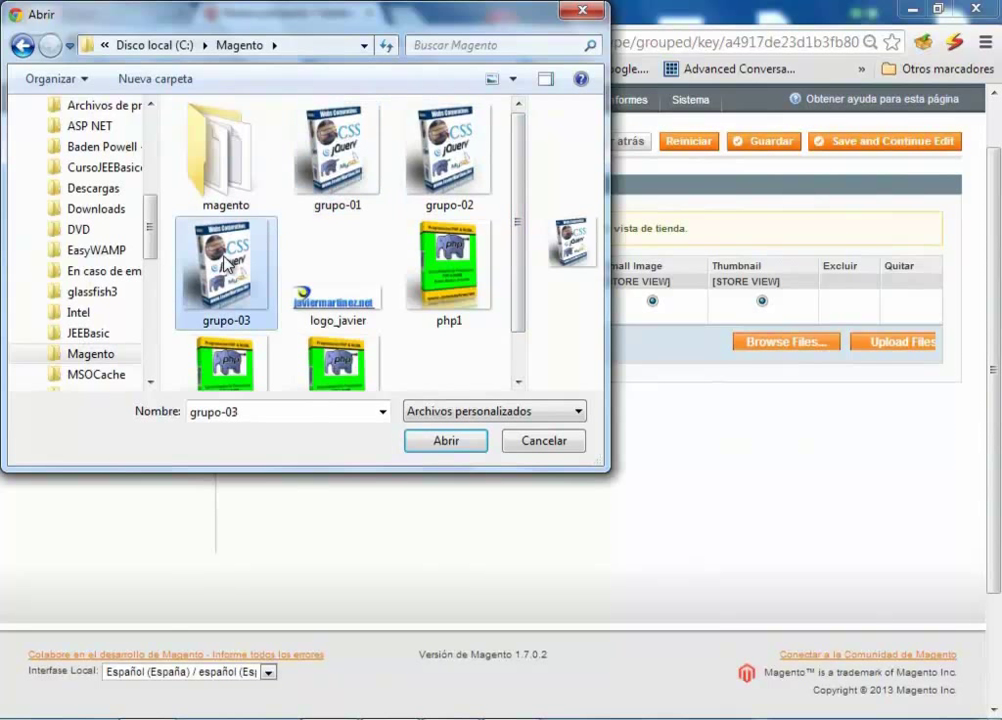
{"action": "left_click", "coordinate": [355, 158]}
{"action": "left_click", "coordinate": [450, 165]}
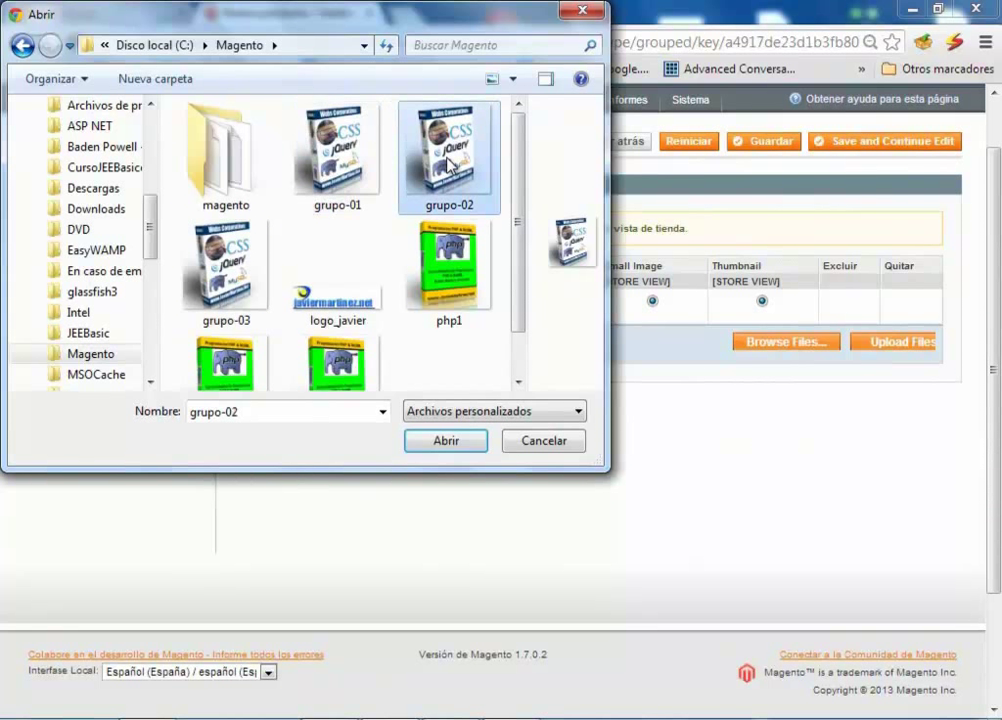
Upload the image files grupo-01, grupo-02 and grupo-03 together to the product
{"action": "left_click", "coordinate": [362, 180]}
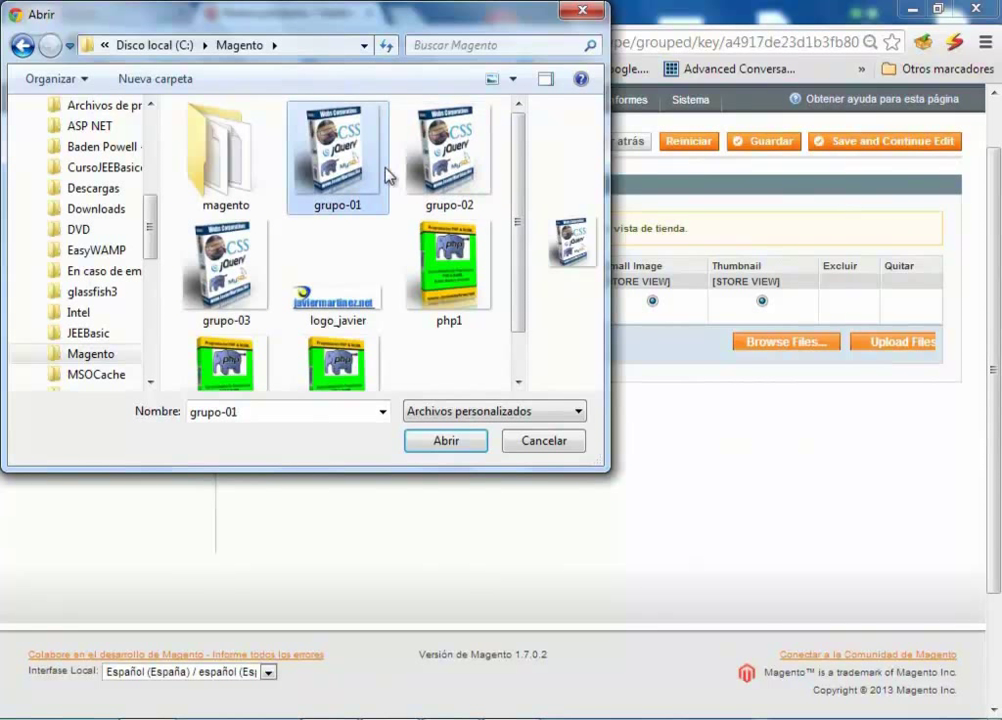
{"action": "left_click", "coordinate": [452, 175], "text": "ctrl"}
{"action": "left_click", "coordinate": [250, 285], "text": "ctrl"}
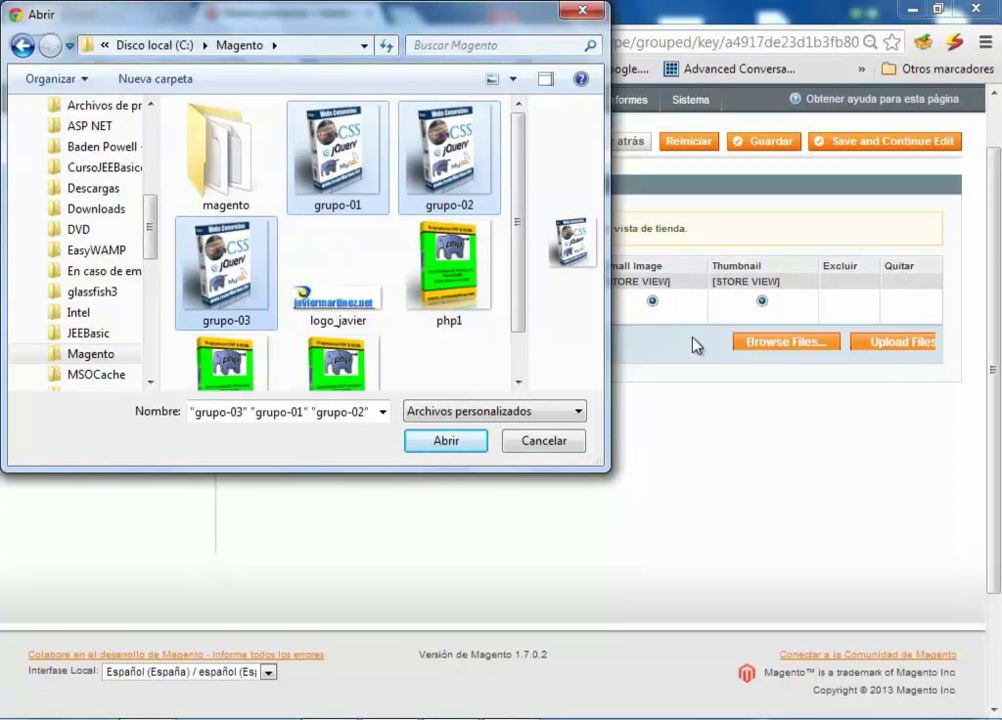
{"action": "left_click", "coordinate": [443, 446]}
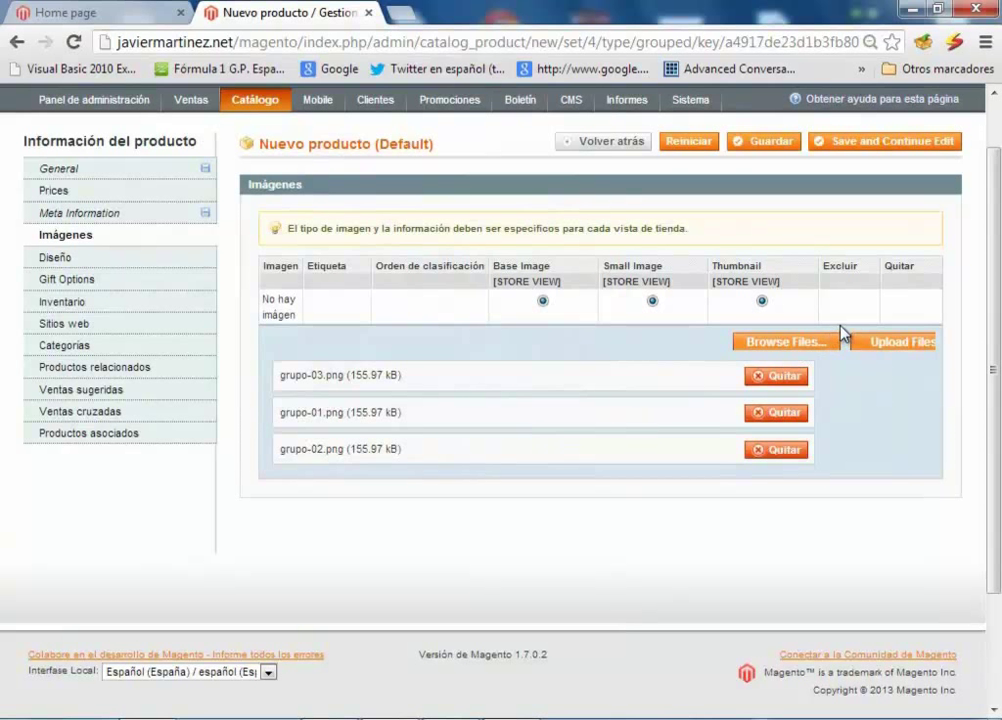
{"action": "left_click", "coordinate": [897, 345]}
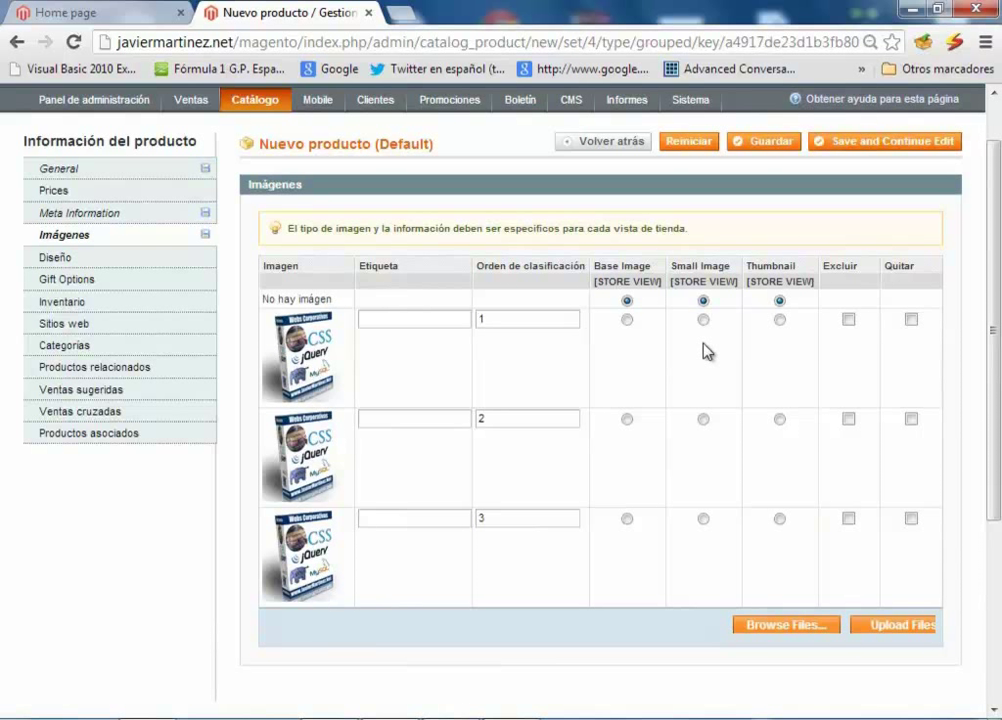
Assign the first picture as base image, the second as small image and the third as thumbnail, and show the product's design settings
{"action": "left_click", "coordinate": [627, 320]}
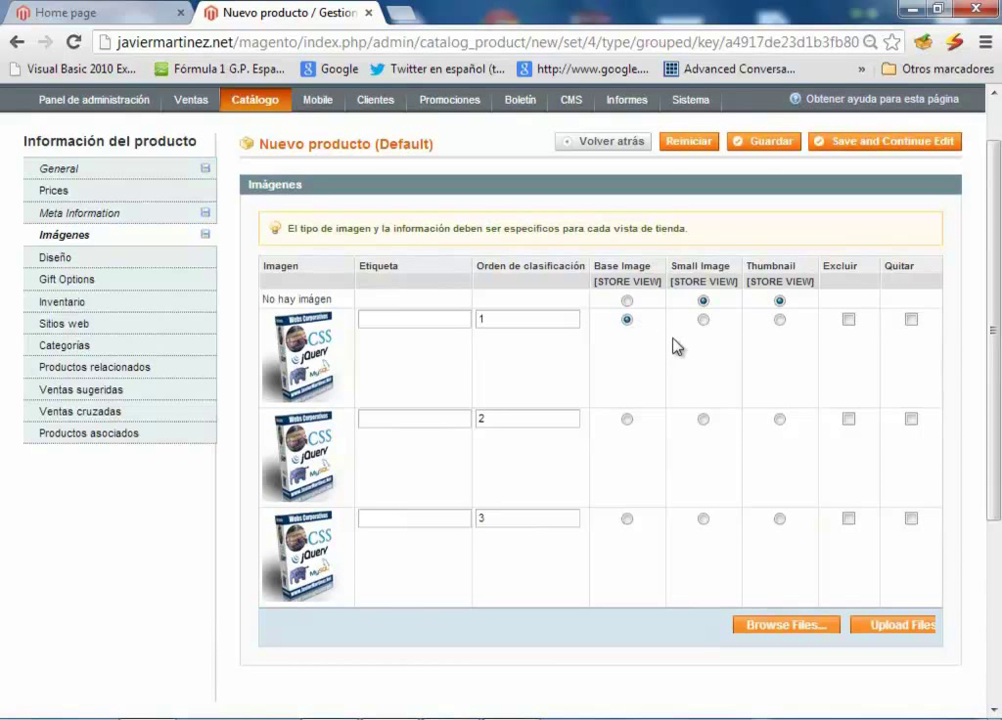
{"action": "left_click", "coordinate": [704, 421]}
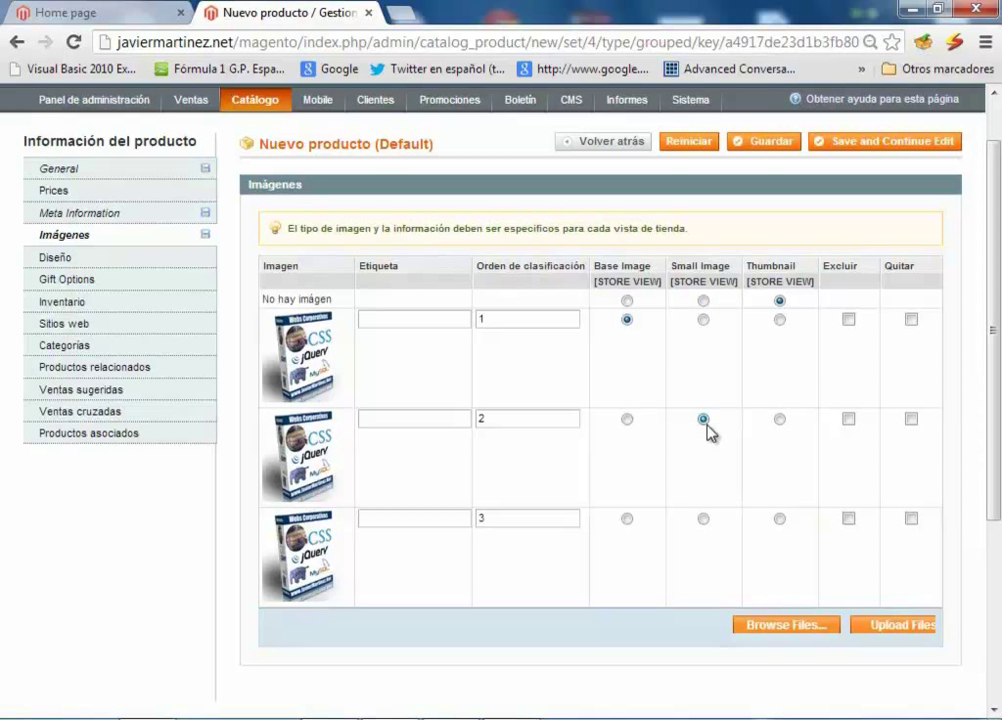
{"action": "left_click", "coordinate": [779, 519]}
{"action": "left_click", "coordinate": [116, 264]}
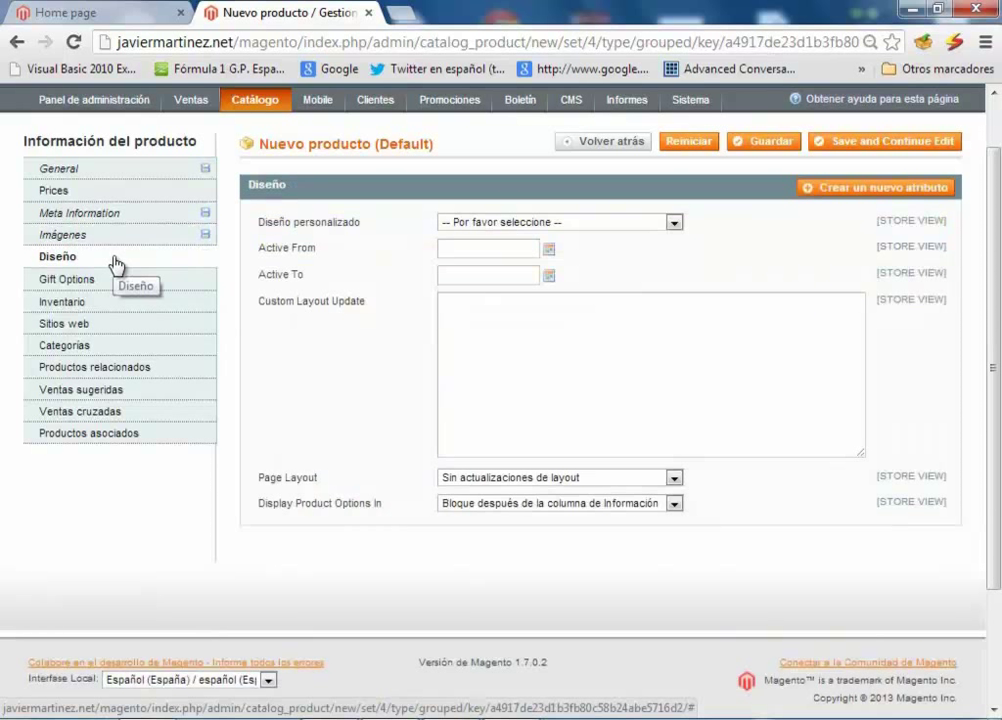